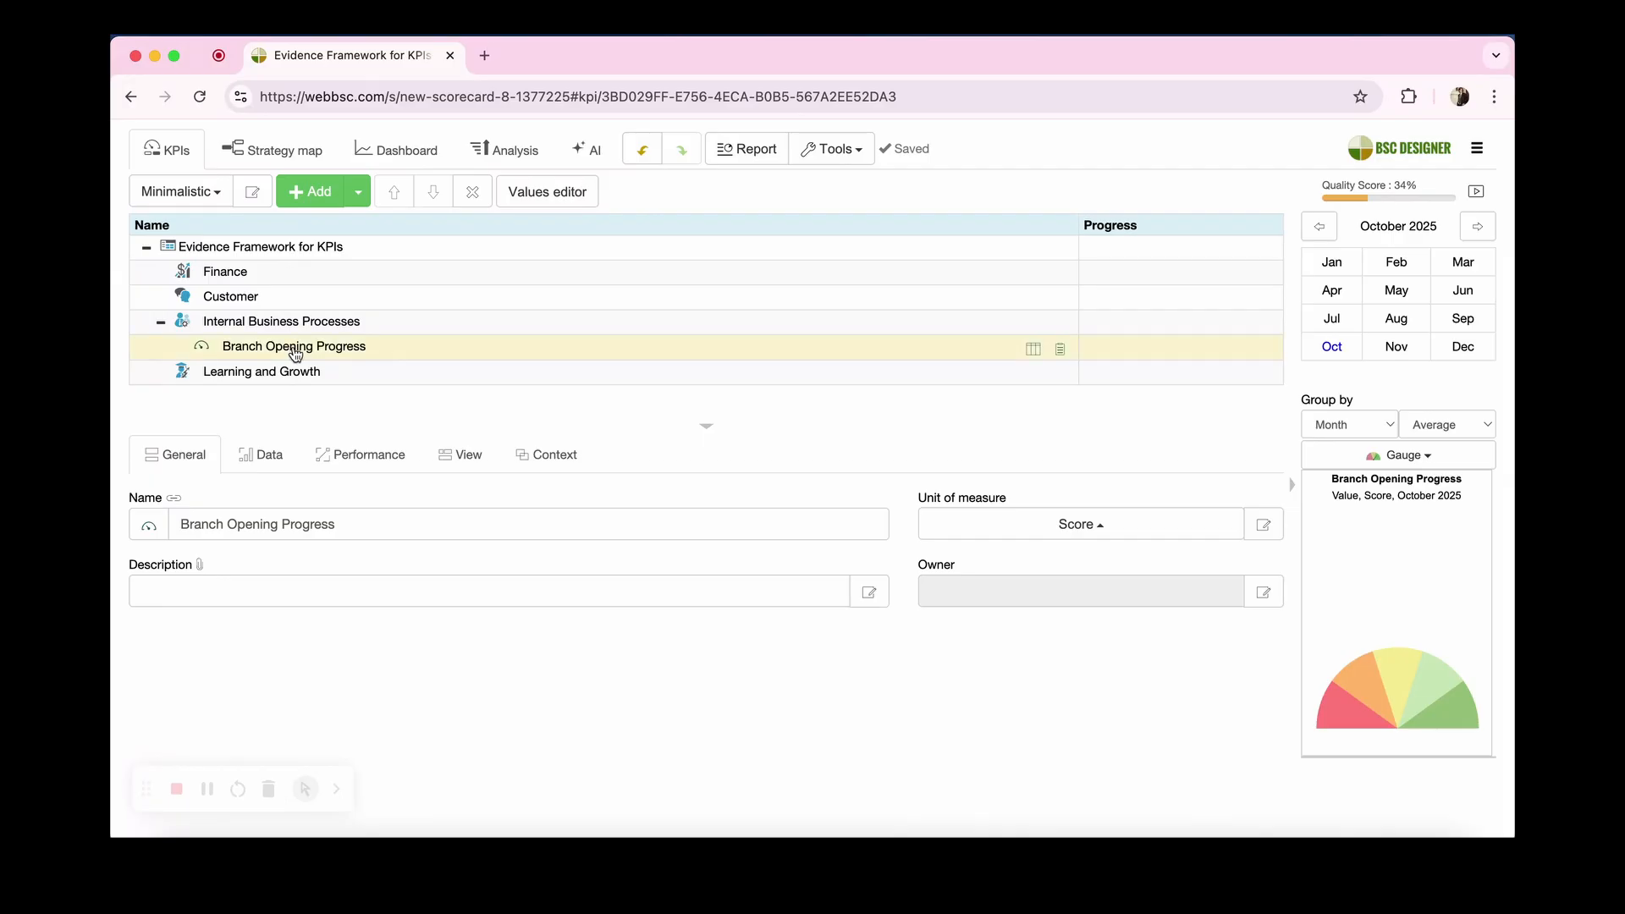
Step: Review the update interval settings of the Branch Opening Progress indicator in the values editor
click(558, 193)
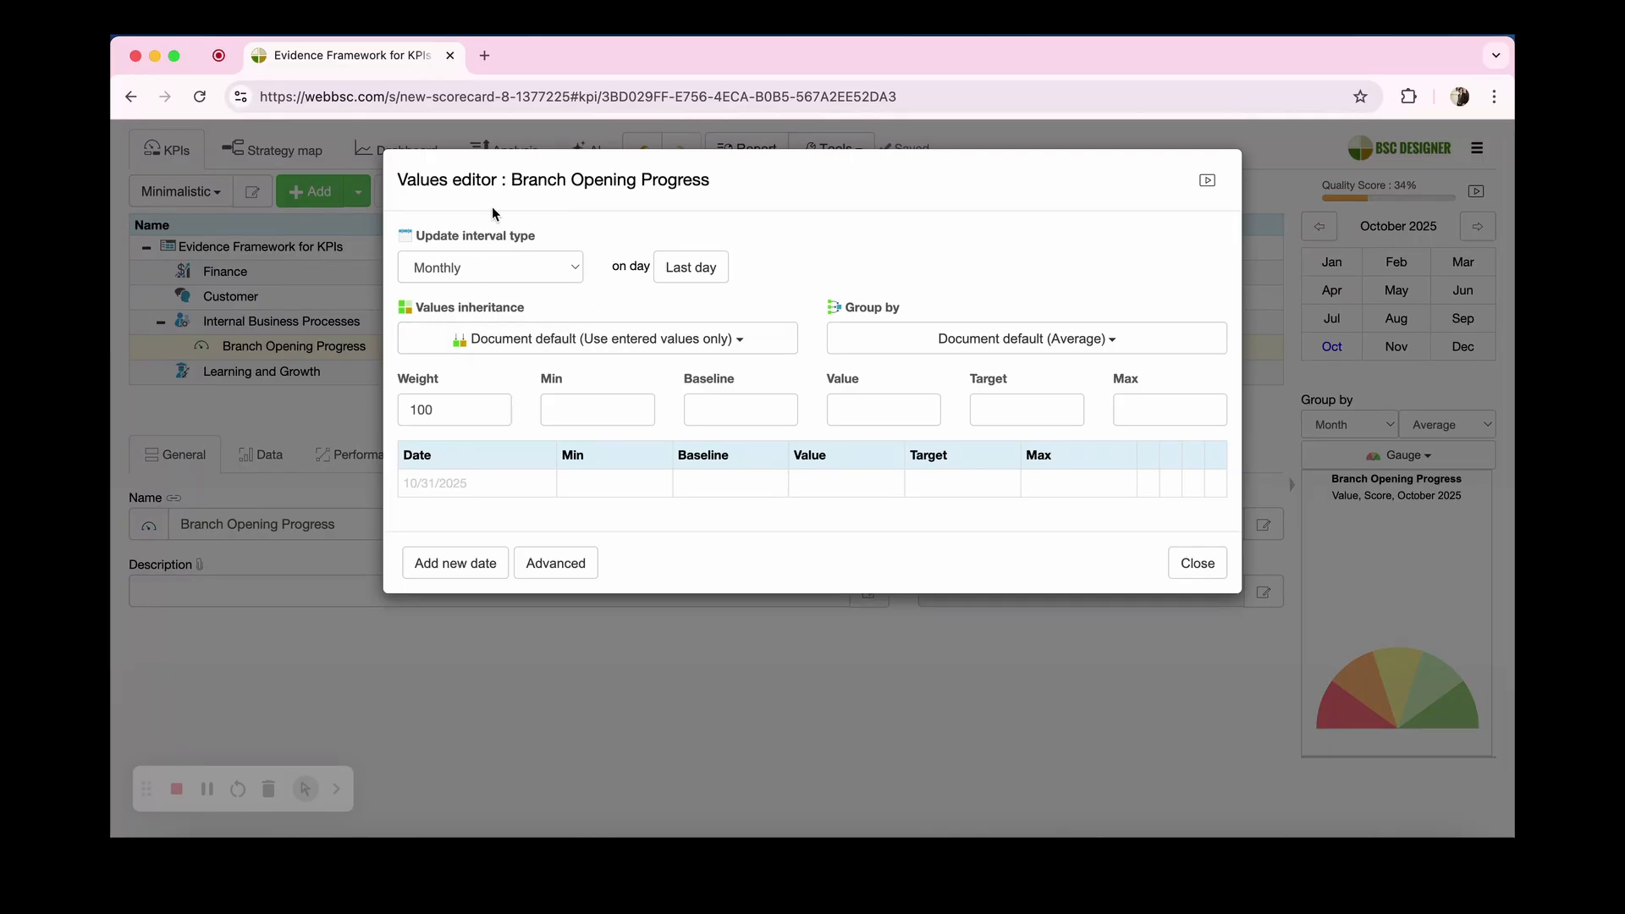
click(266, 466)
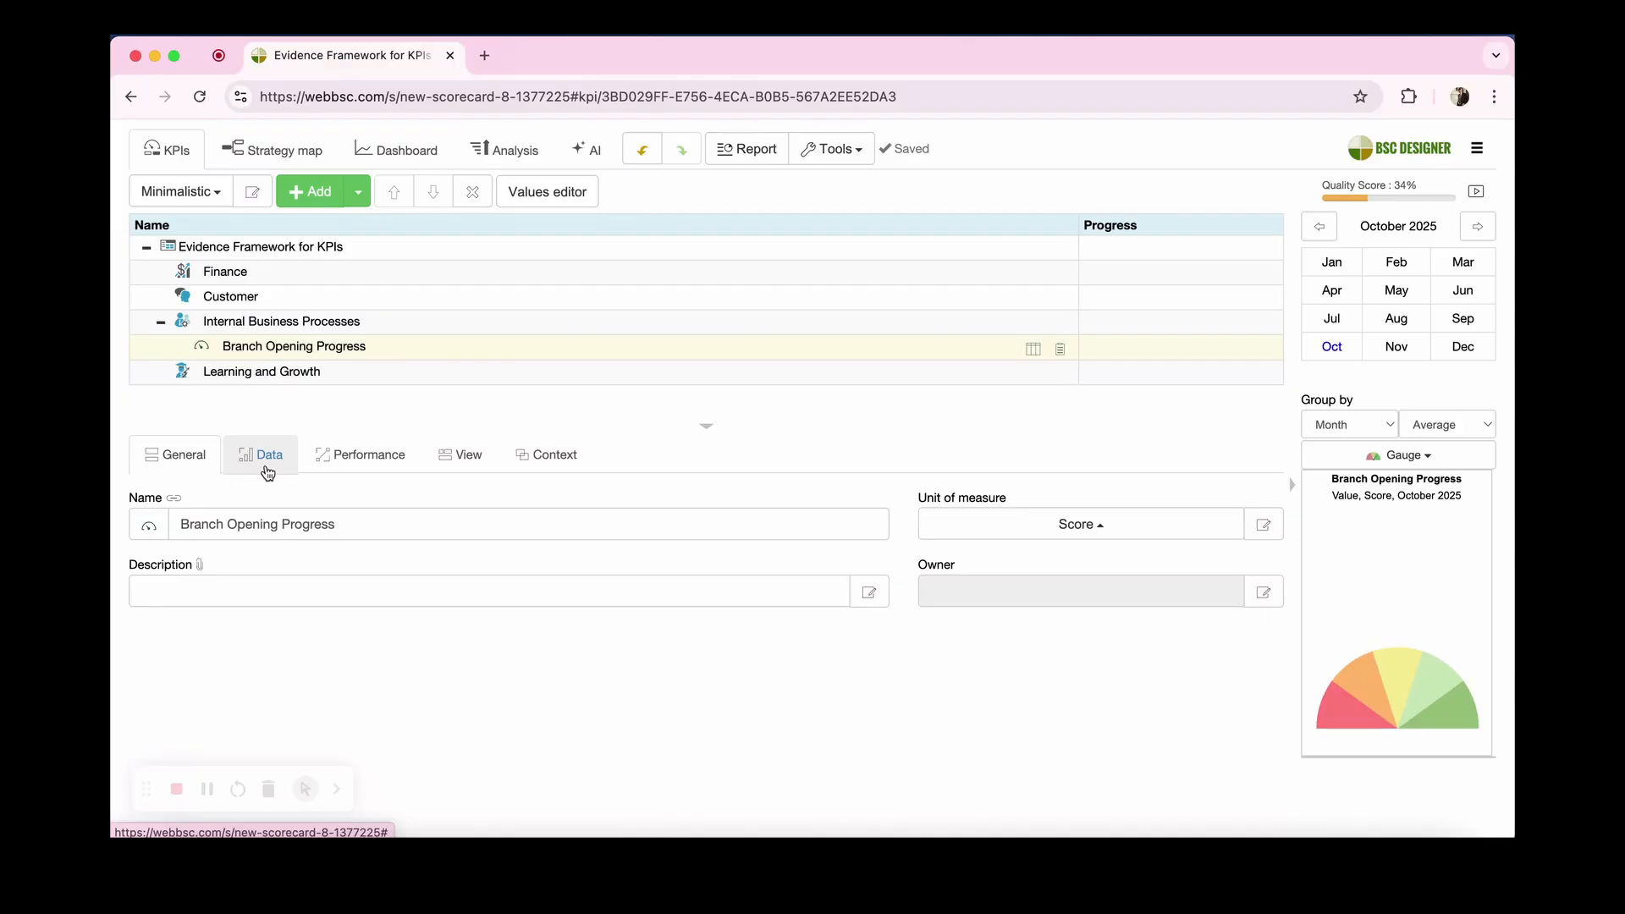
Step: Add a required, indicator-level evidence requirement named "Board approval note" to the Branch Opening Progress indicator
click(867, 592)
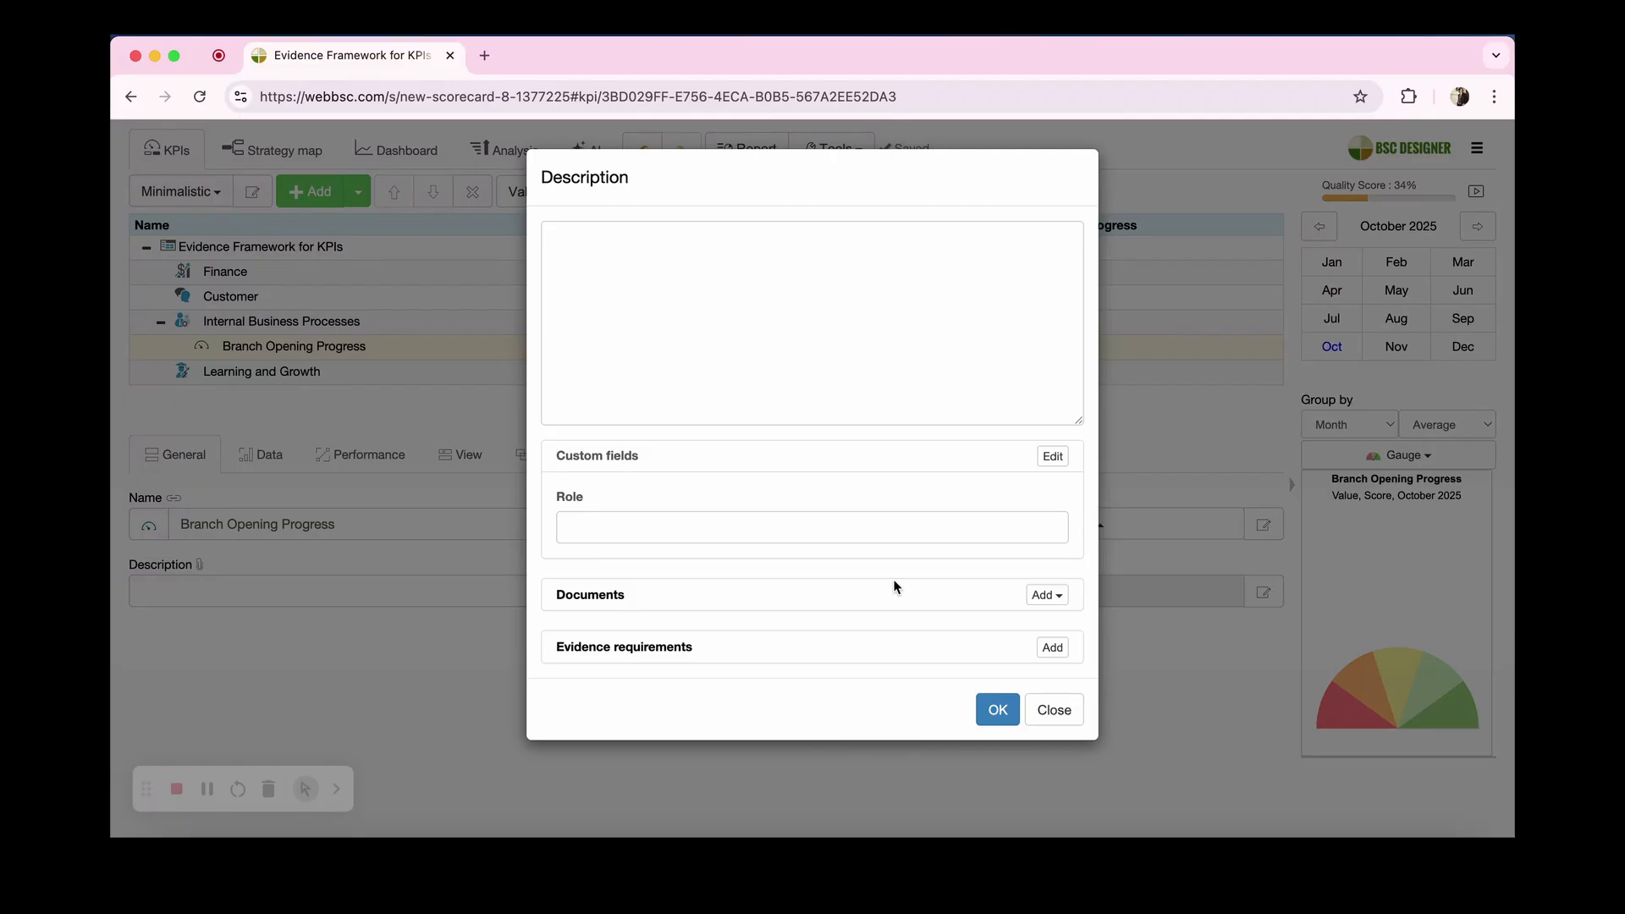
click(1051, 647)
click(840, 711)
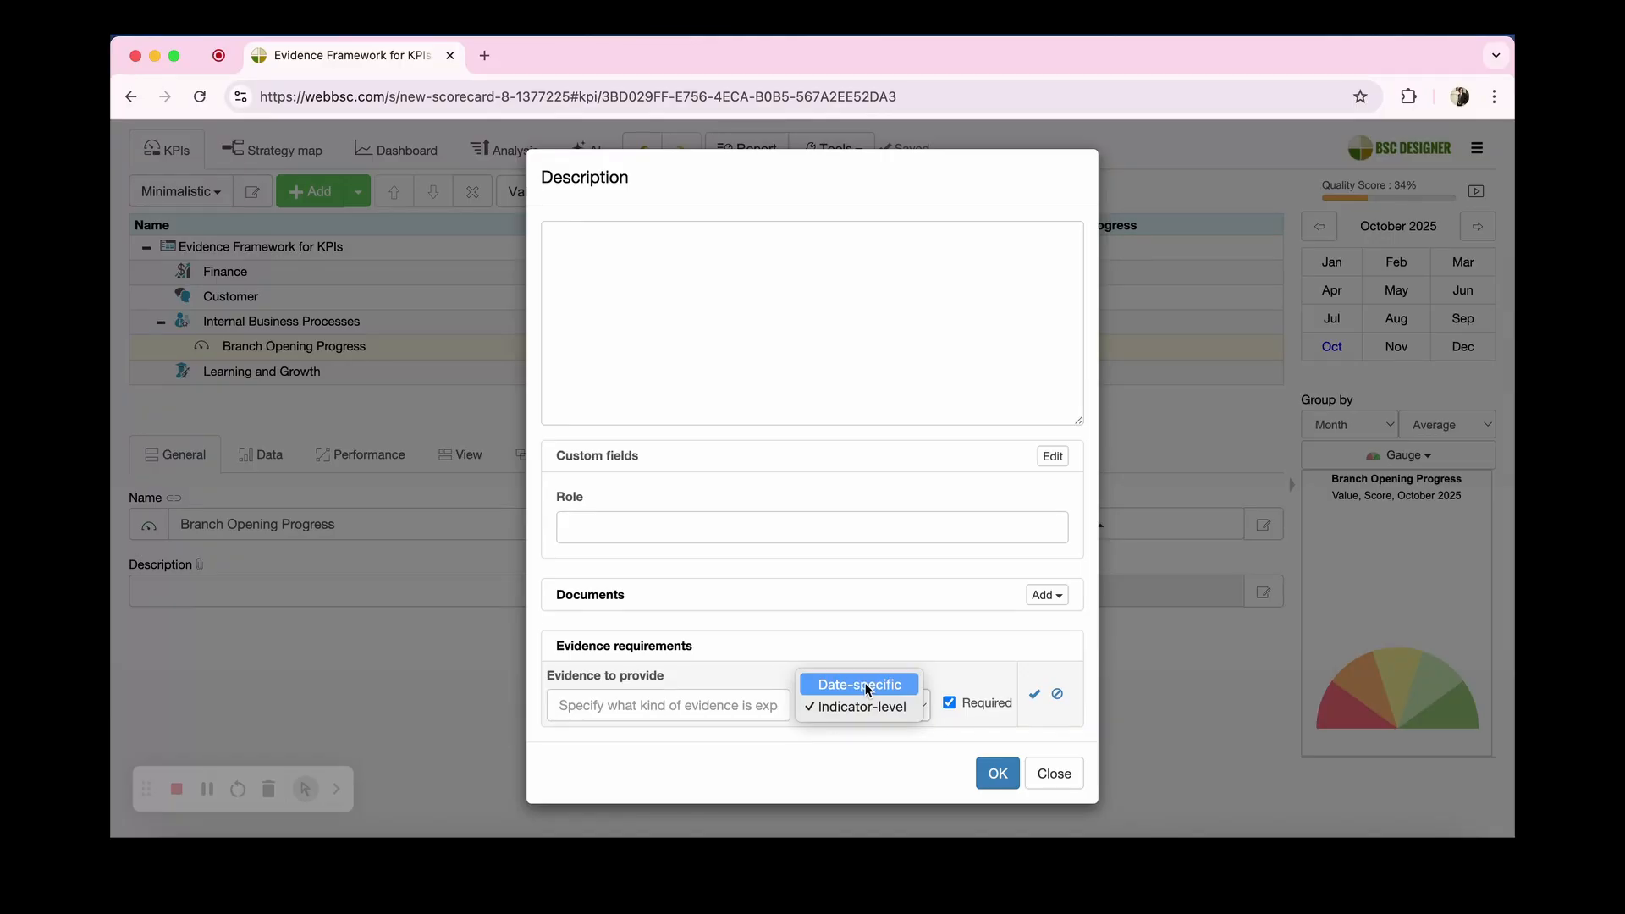
click(898, 641)
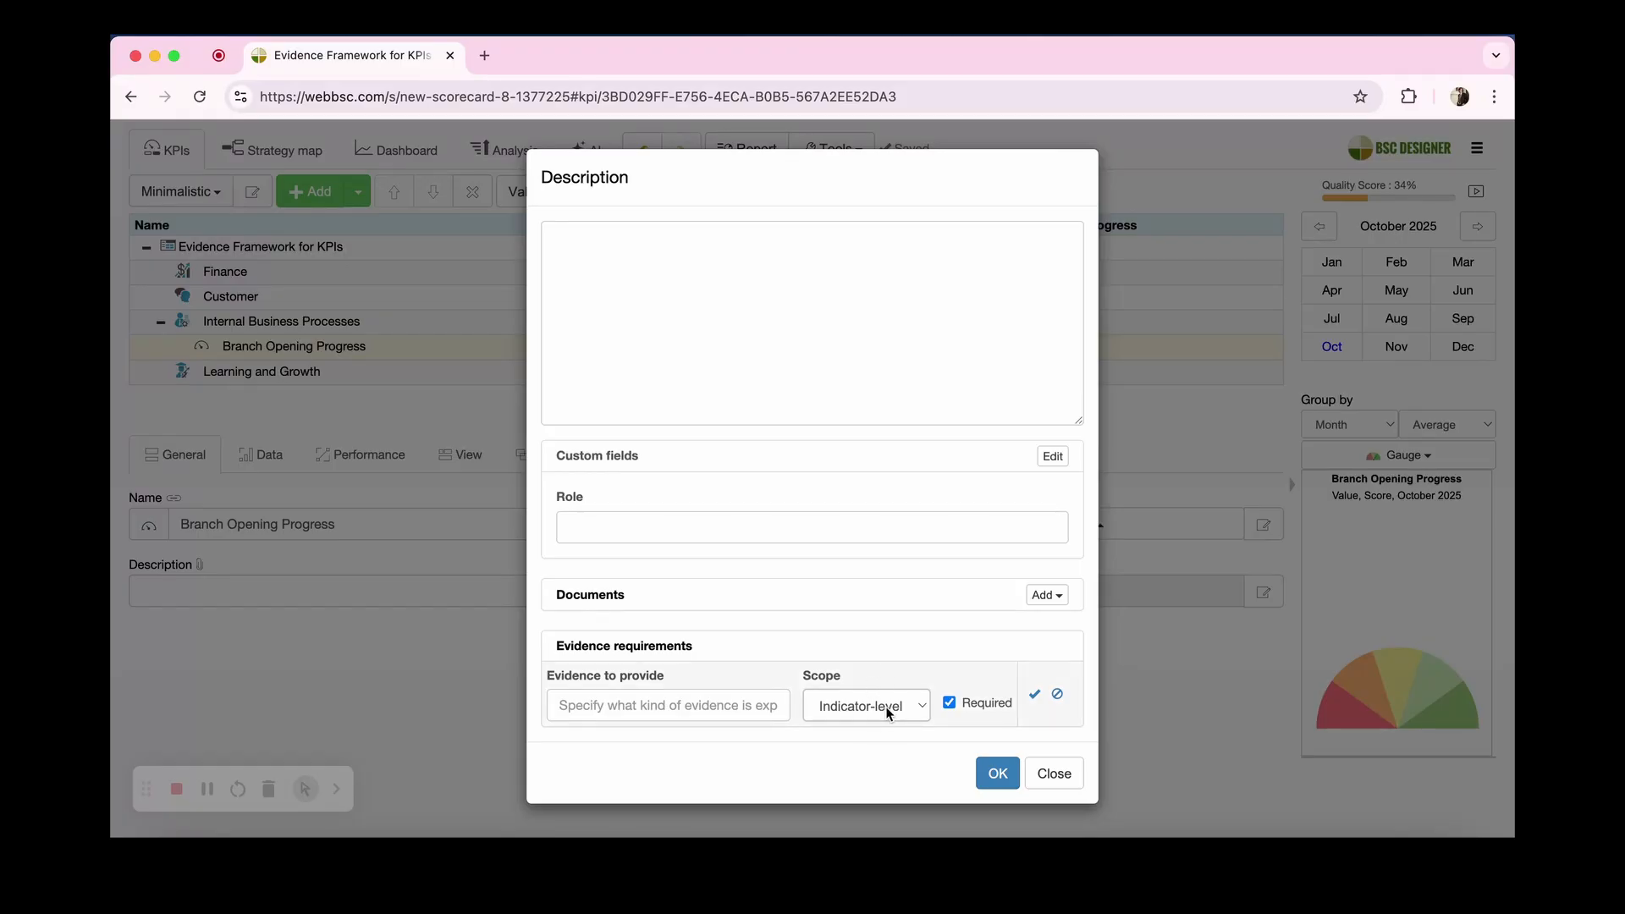
click(685, 706)
text(Board approval note)
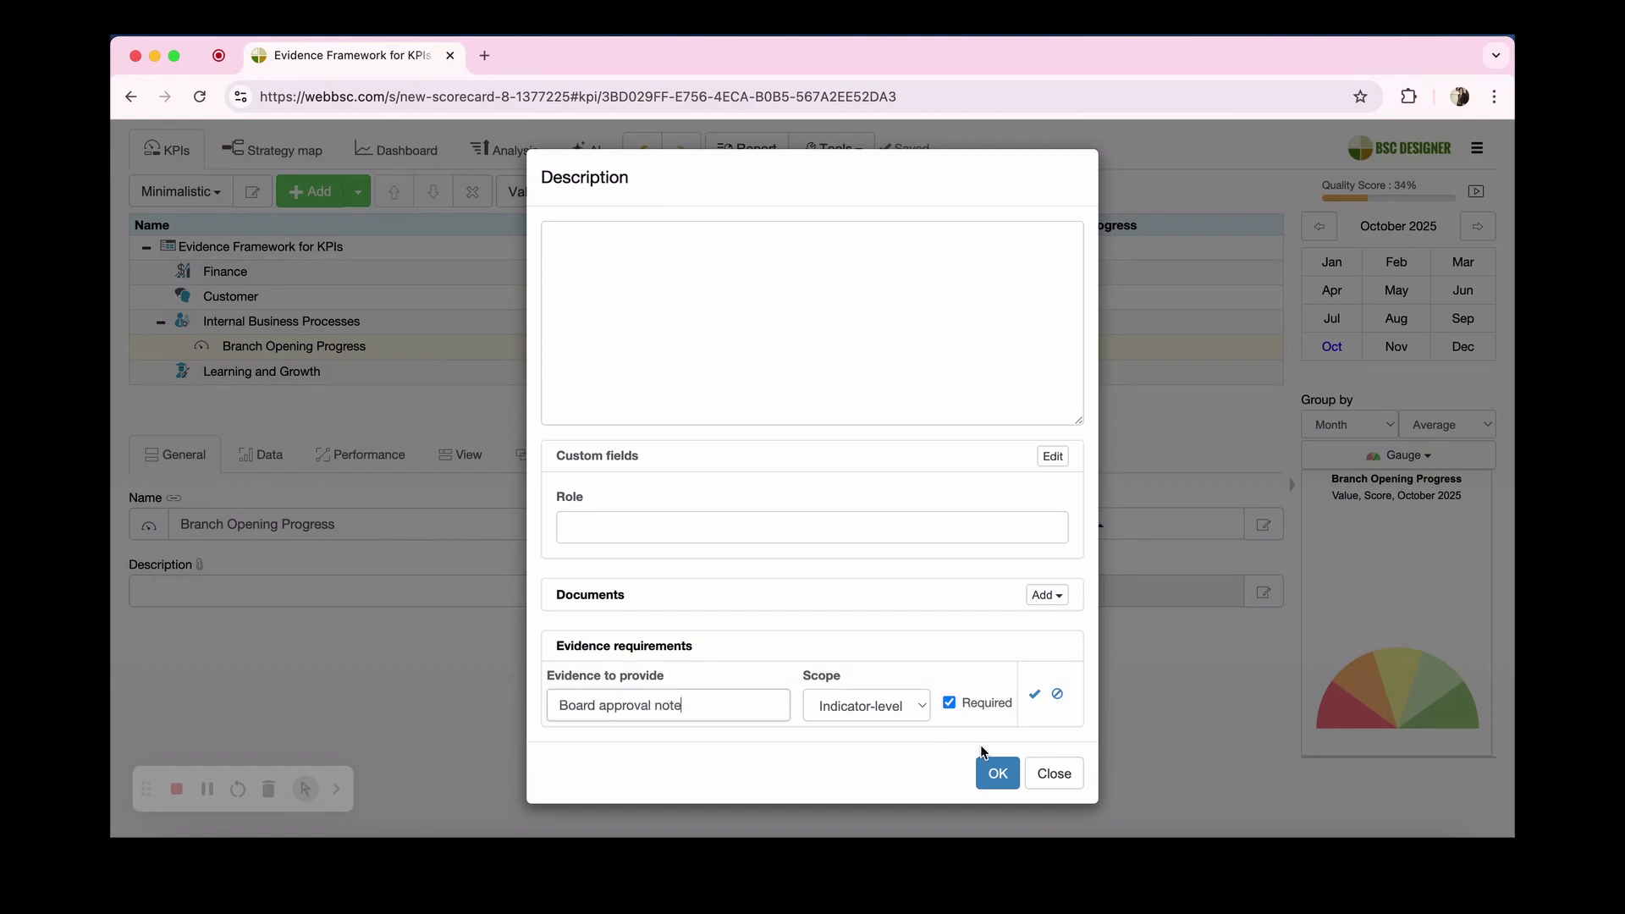
click(1034, 694)
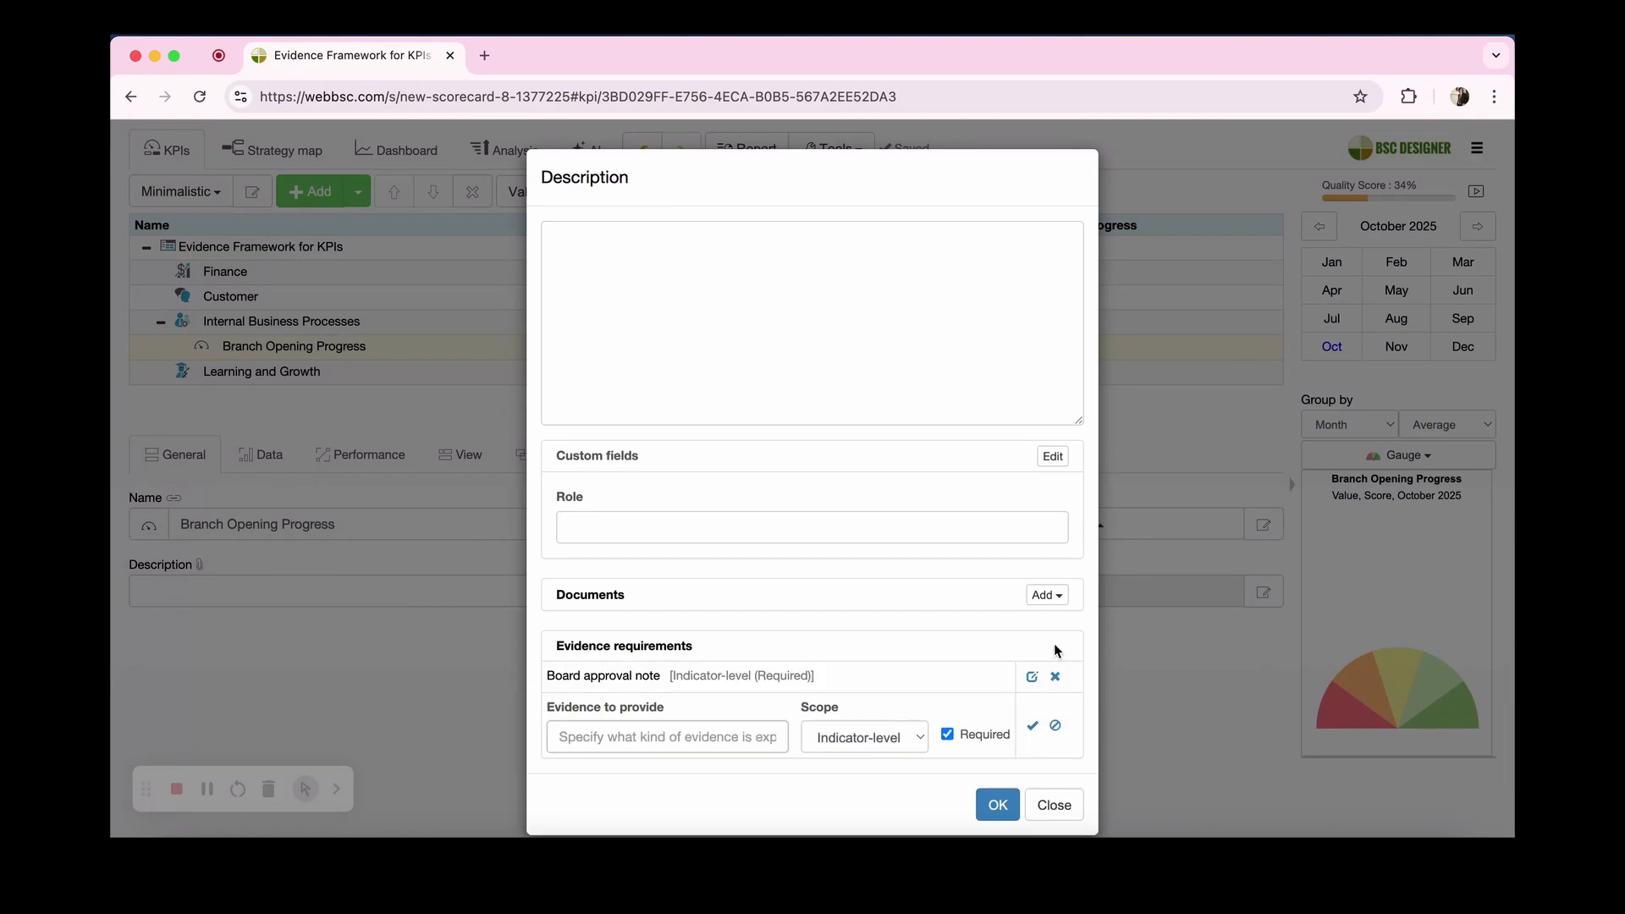
Step: Add a non-required, indicator-level evidence requirement named "Internal policy"
click(787, 738)
text(Internal policy)
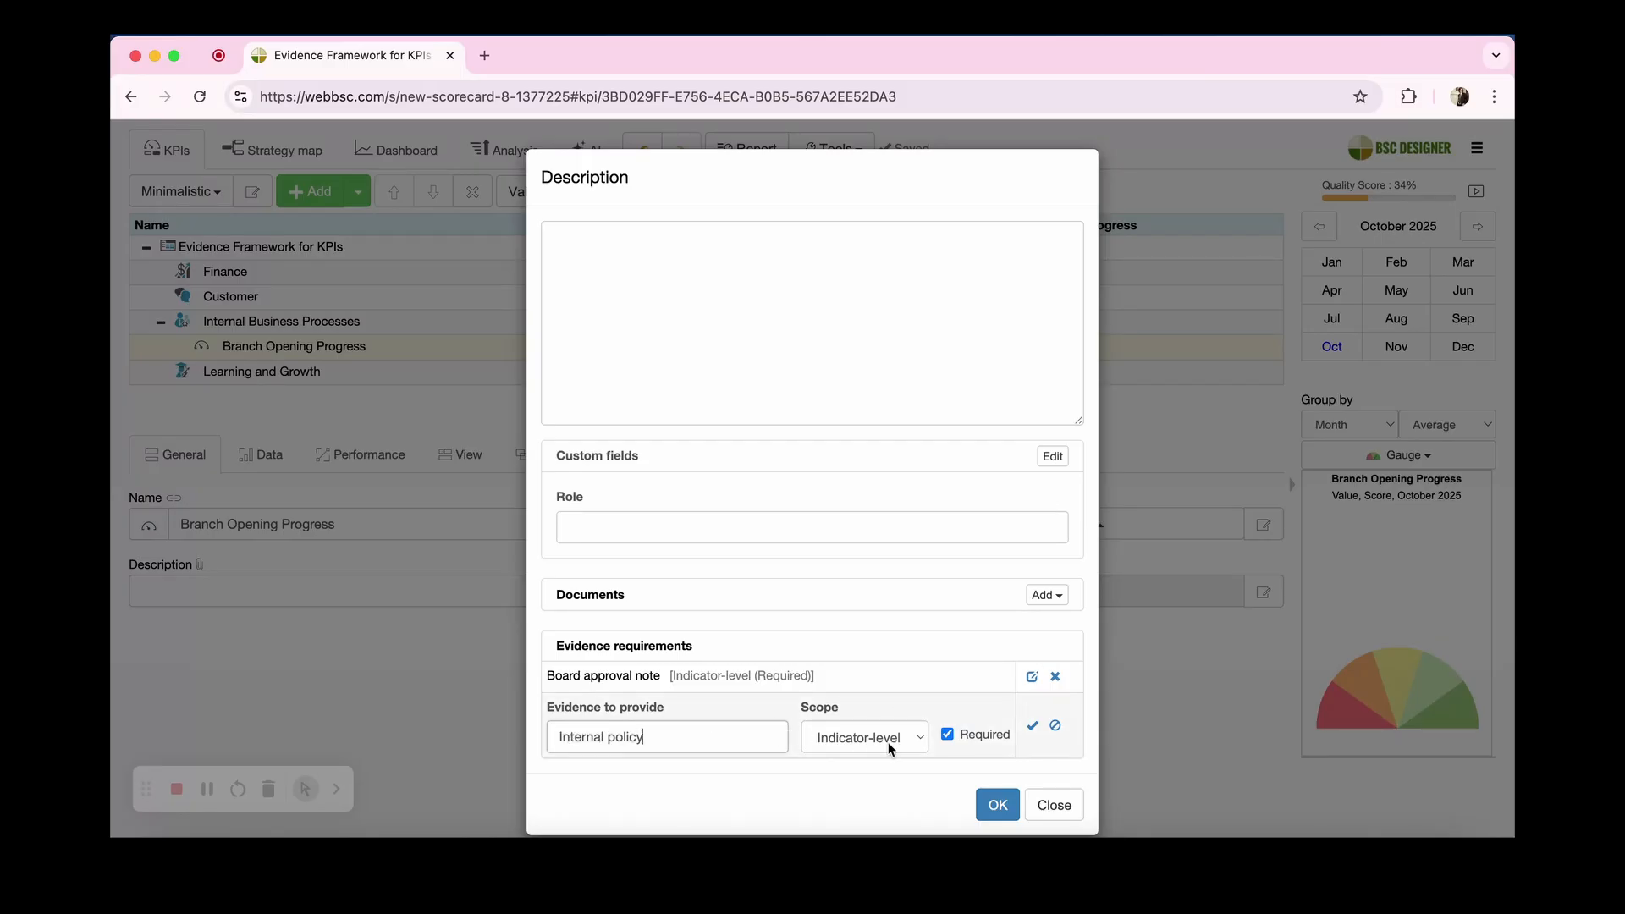
click(975, 738)
click(1033, 726)
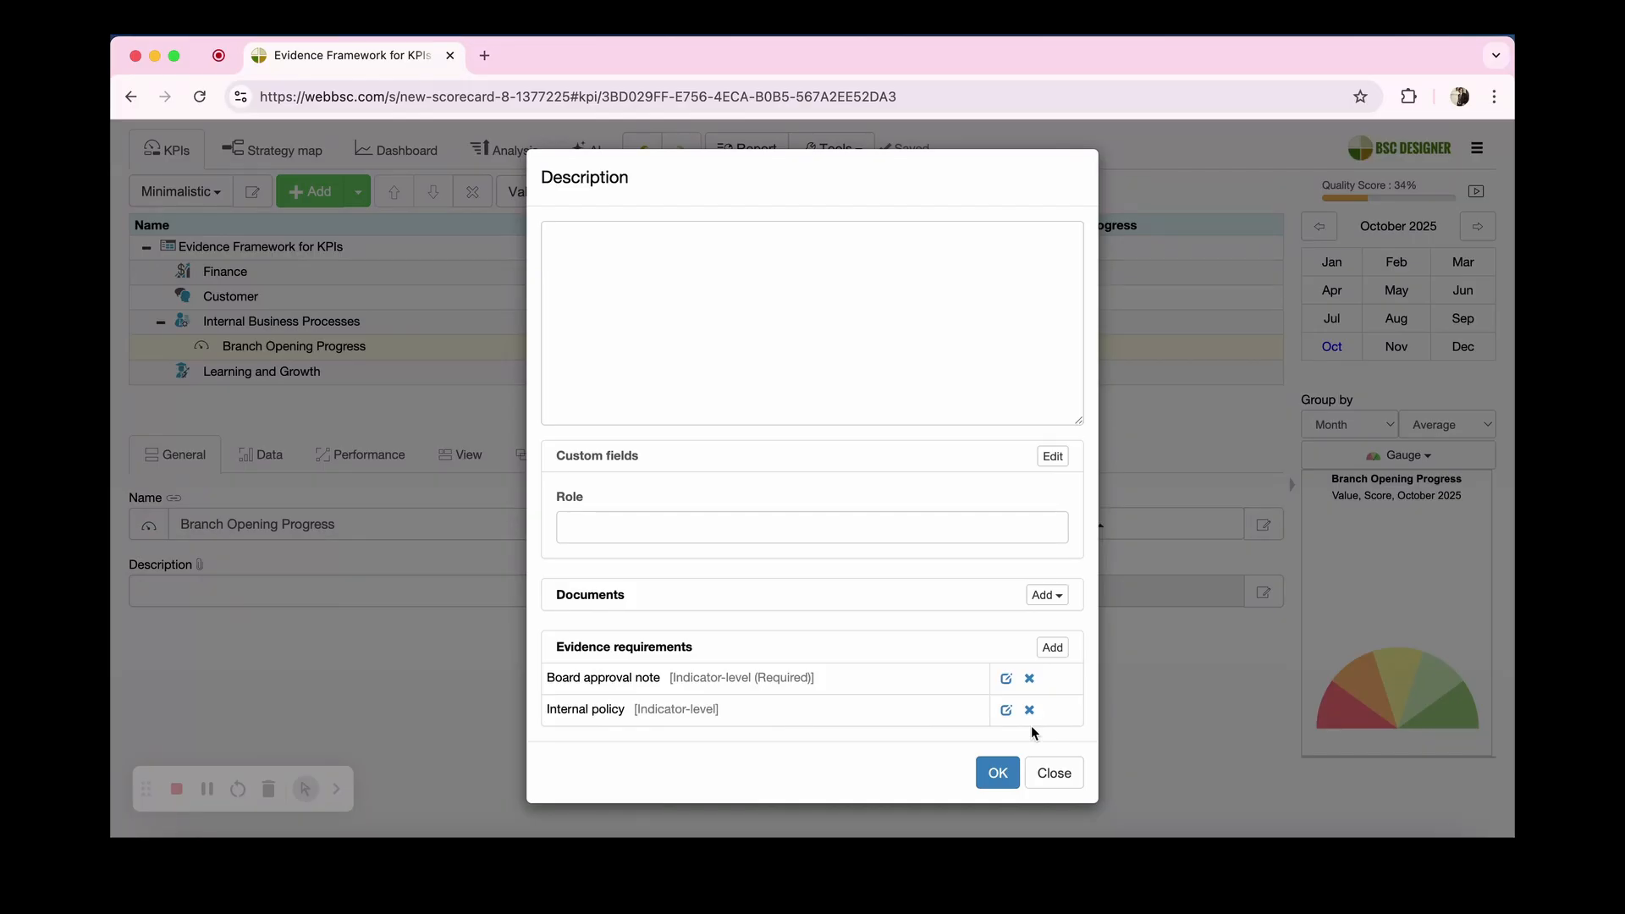
Step: Add a required, date-specific evidence requirement named "Picture from construction site"
click(1052, 646)
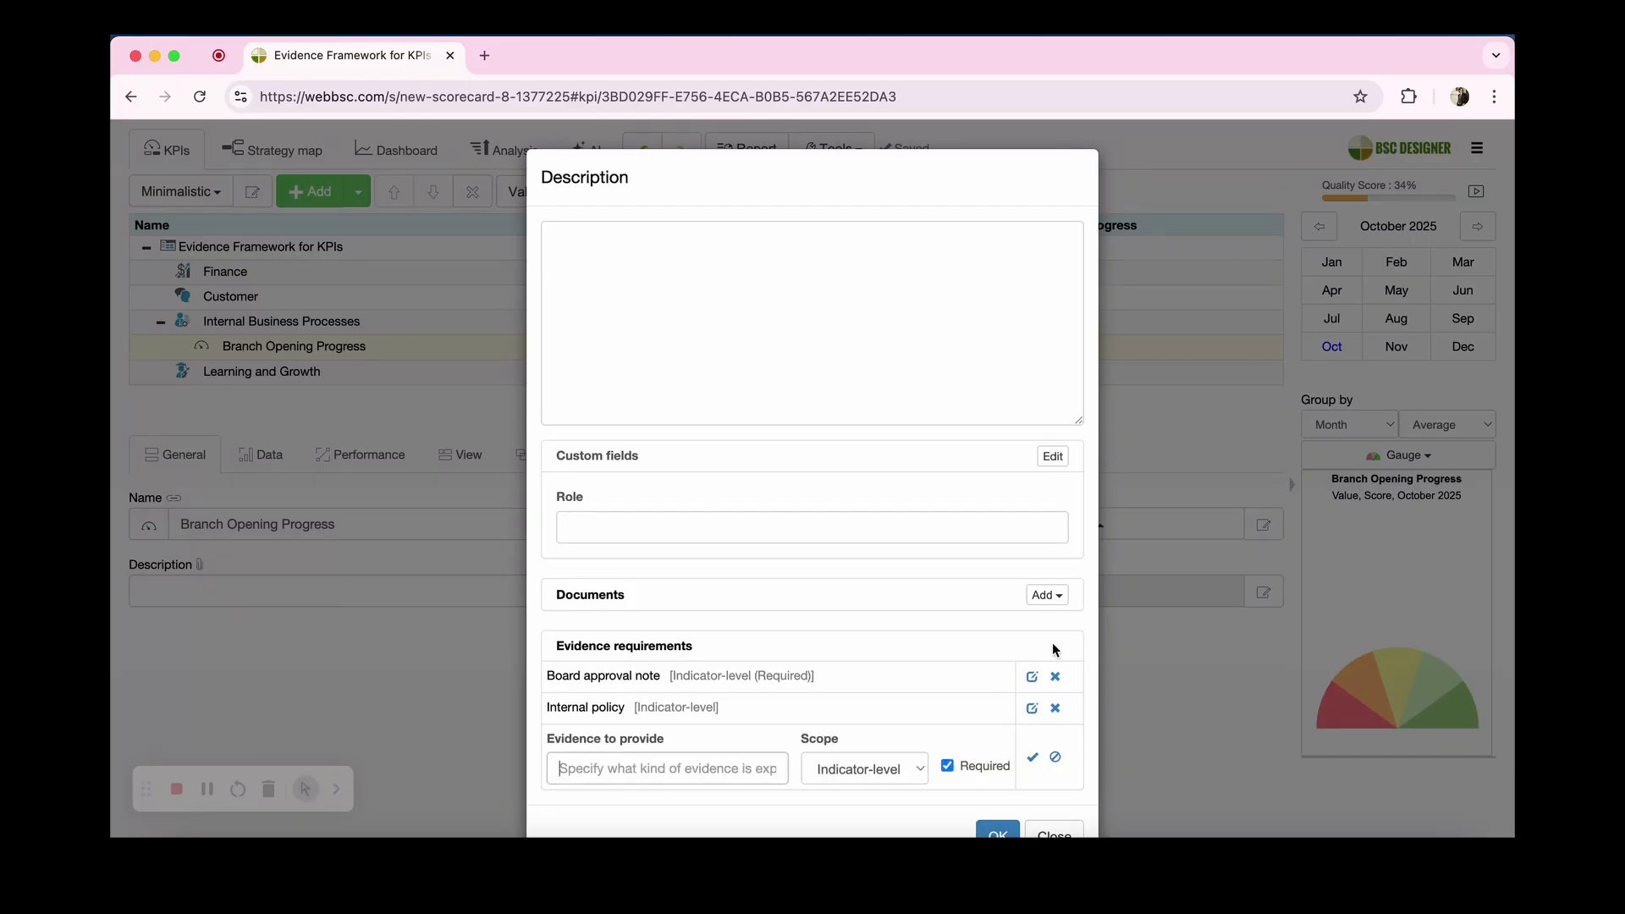
scroll(966, 712, down, 1)
click(897, 719)
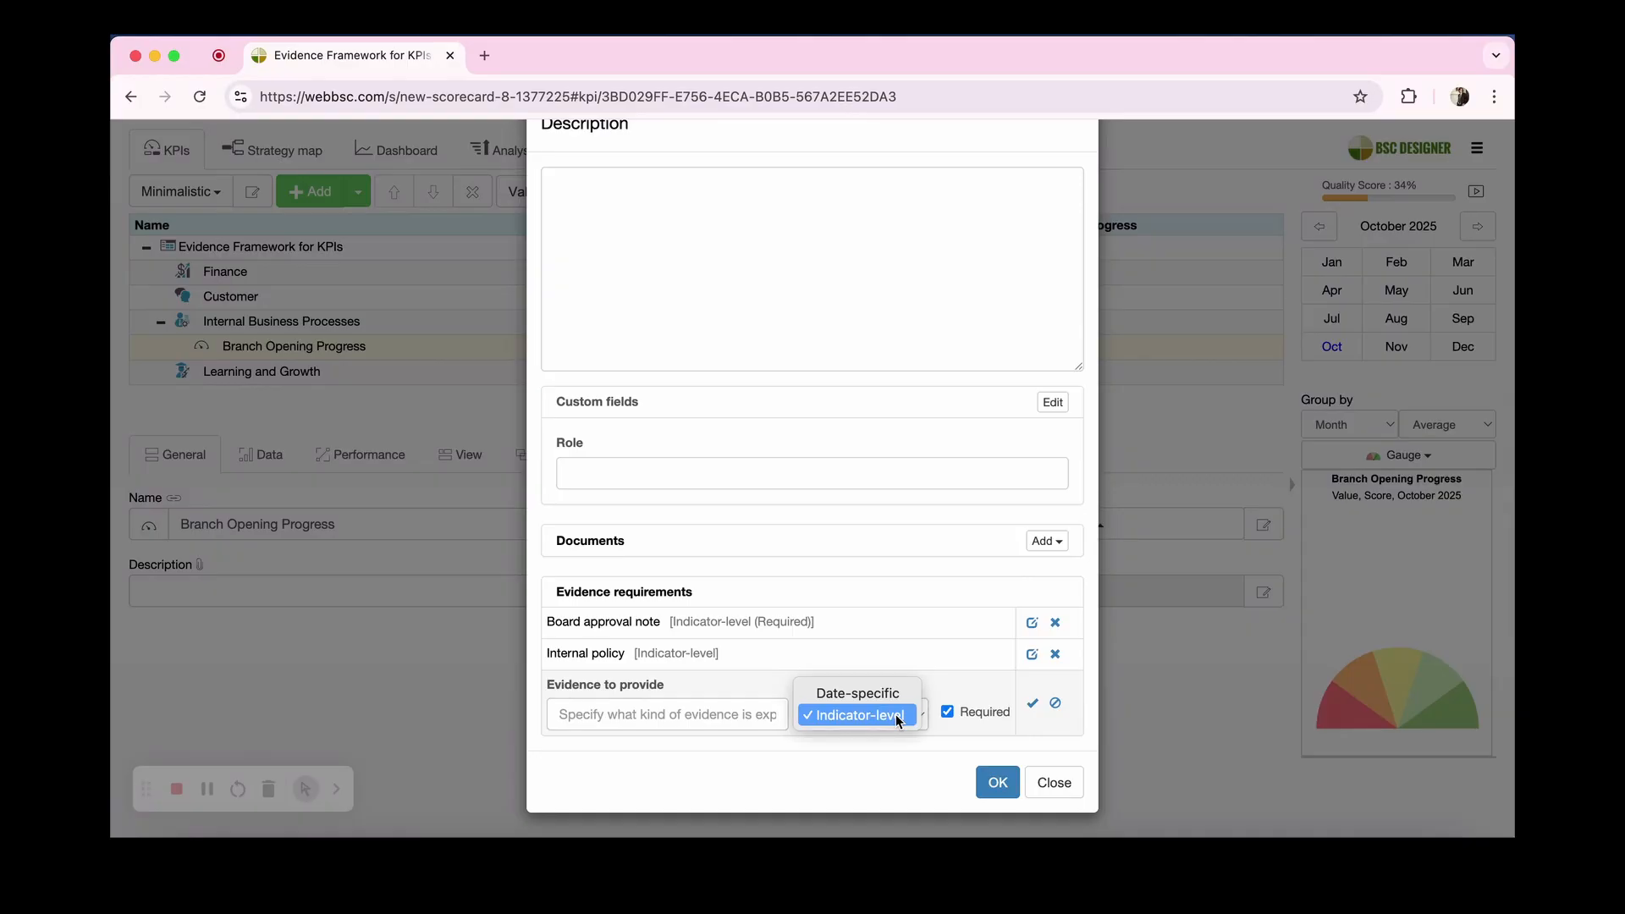
click(885, 692)
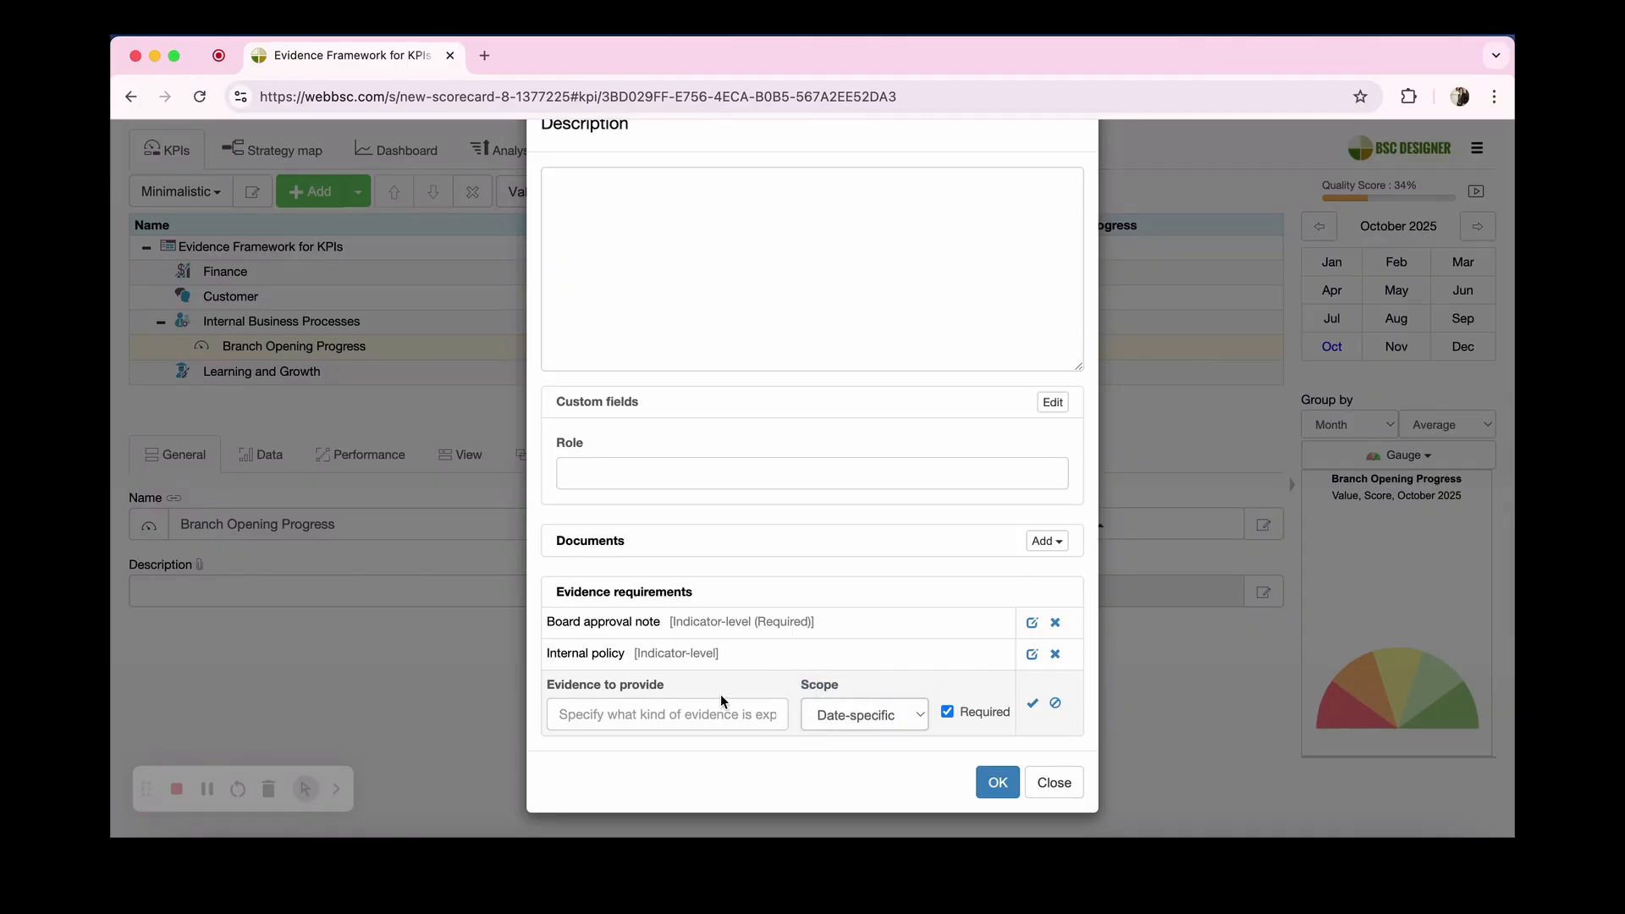
click(688, 713)
text(Picture from construction site)
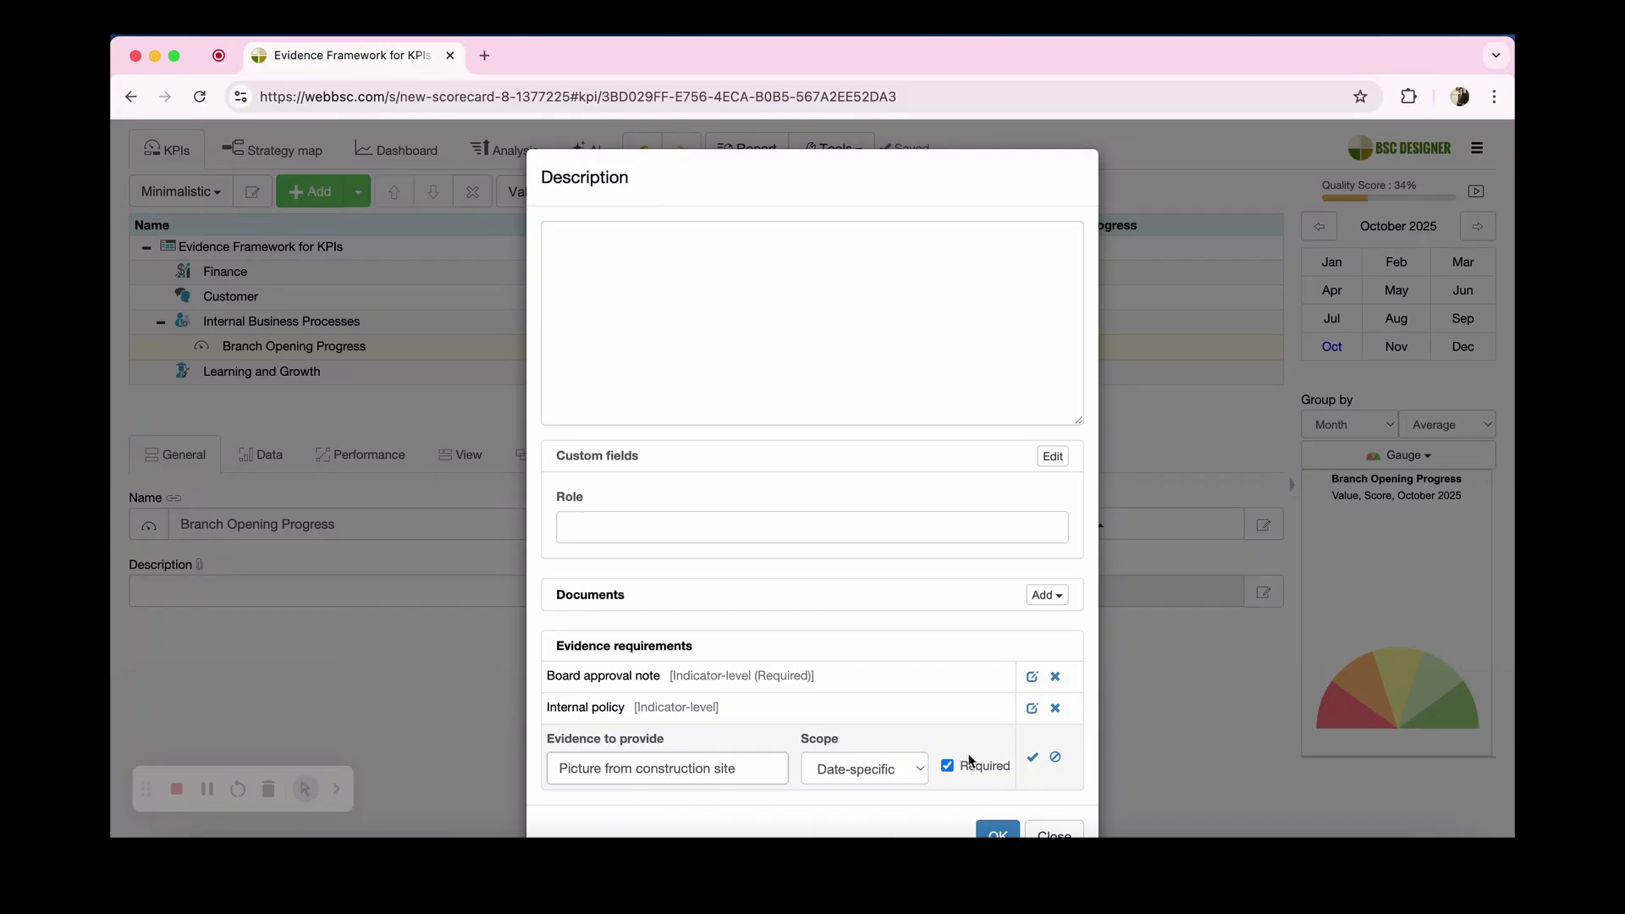
click(1033, 756)
Step: Add a required, date-specific evidence requirement named "Inspection checklist" and save the indicator's description settings
click(775, 713)
text(Inspection checklist)
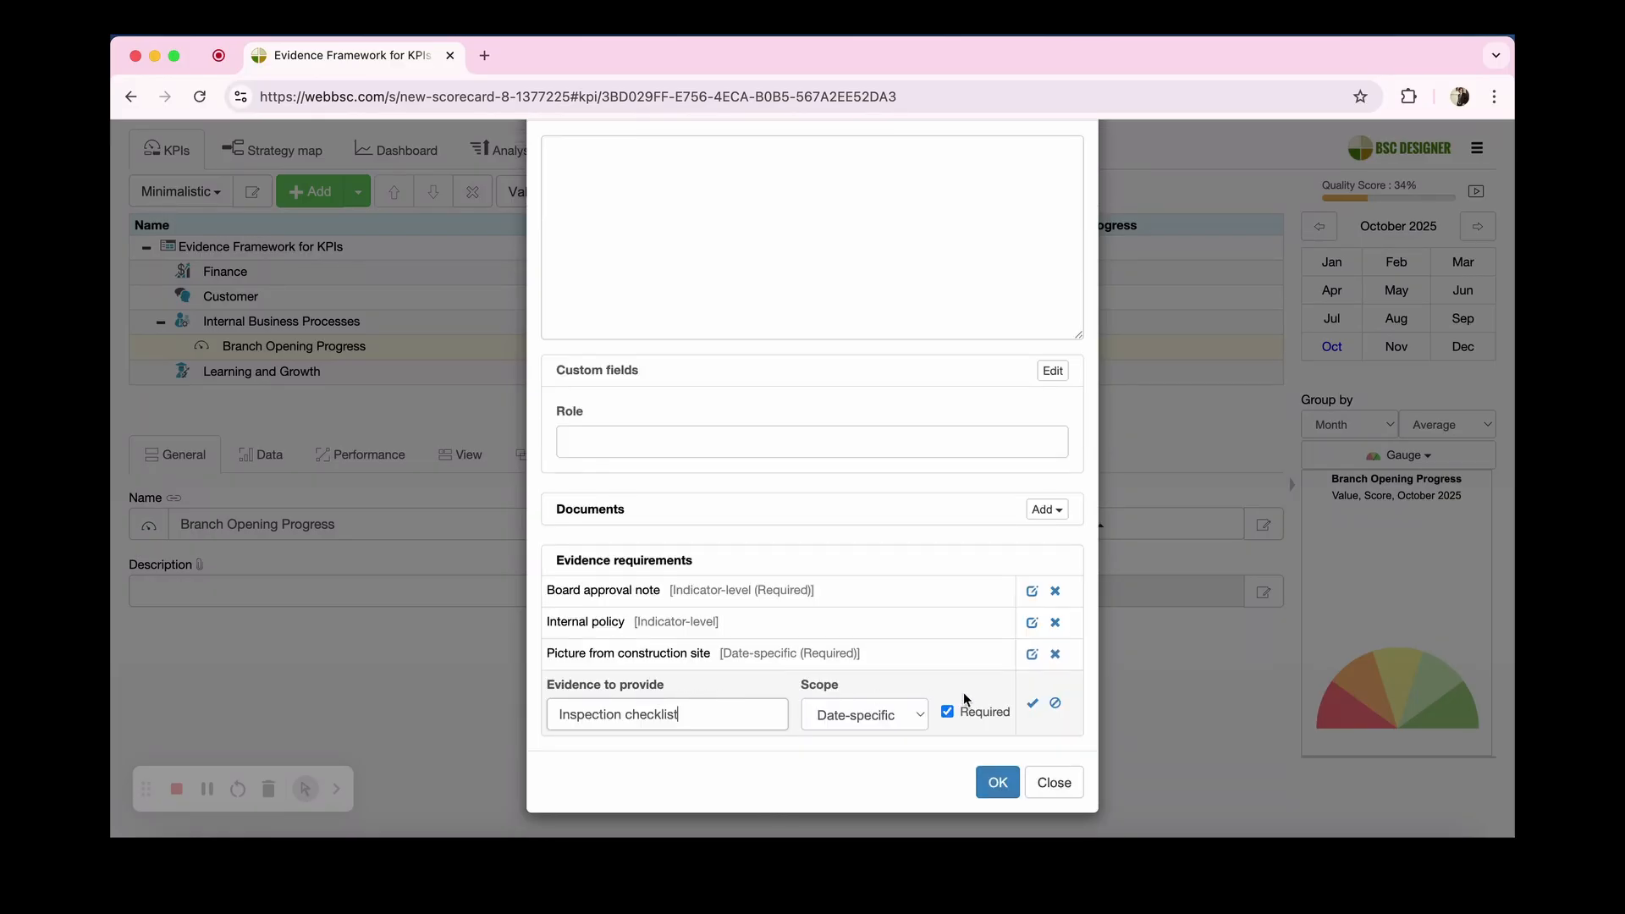
click(1033, 704)
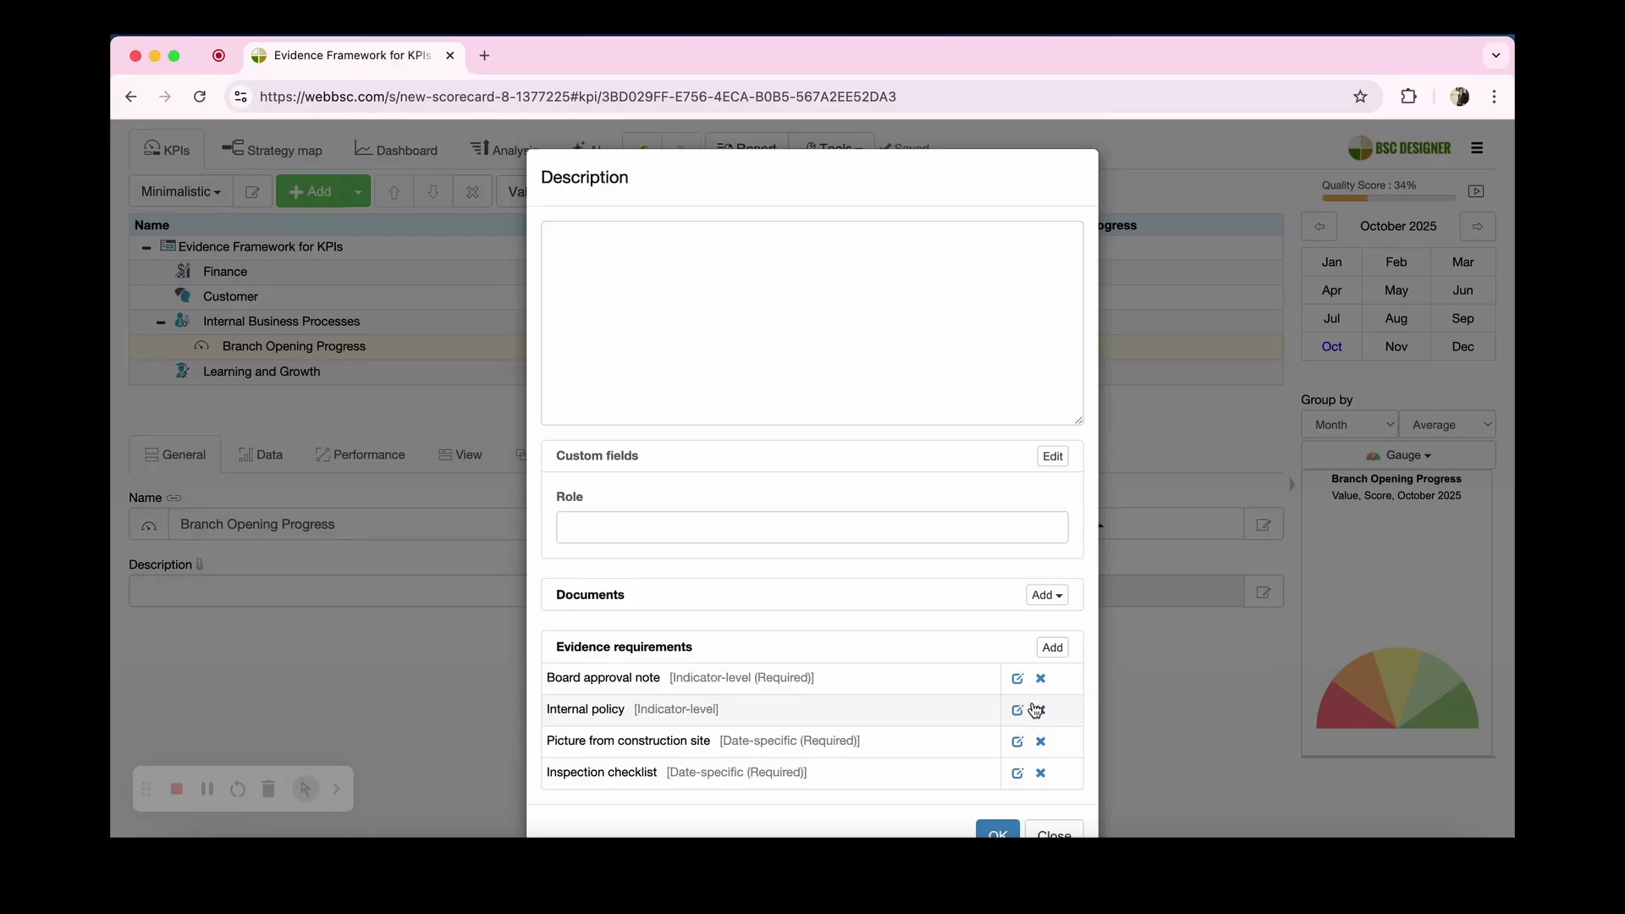
click(1004, 834)
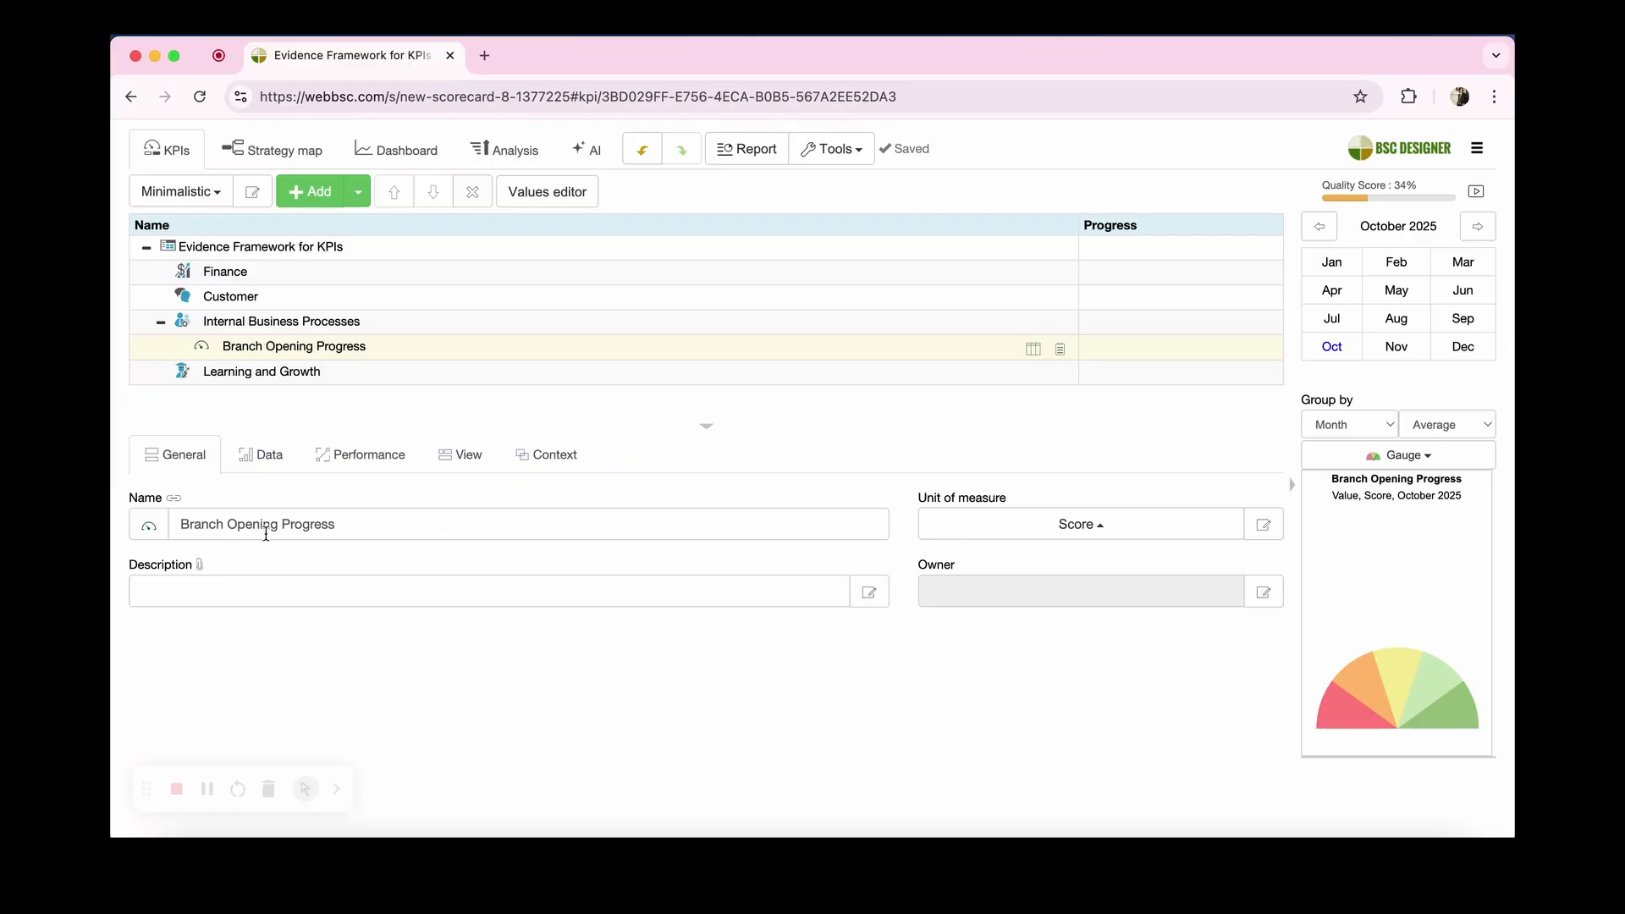
Step: Upload the Board approval note file as the indicator's evidence for the Board approval note requirement
click(157, 457)
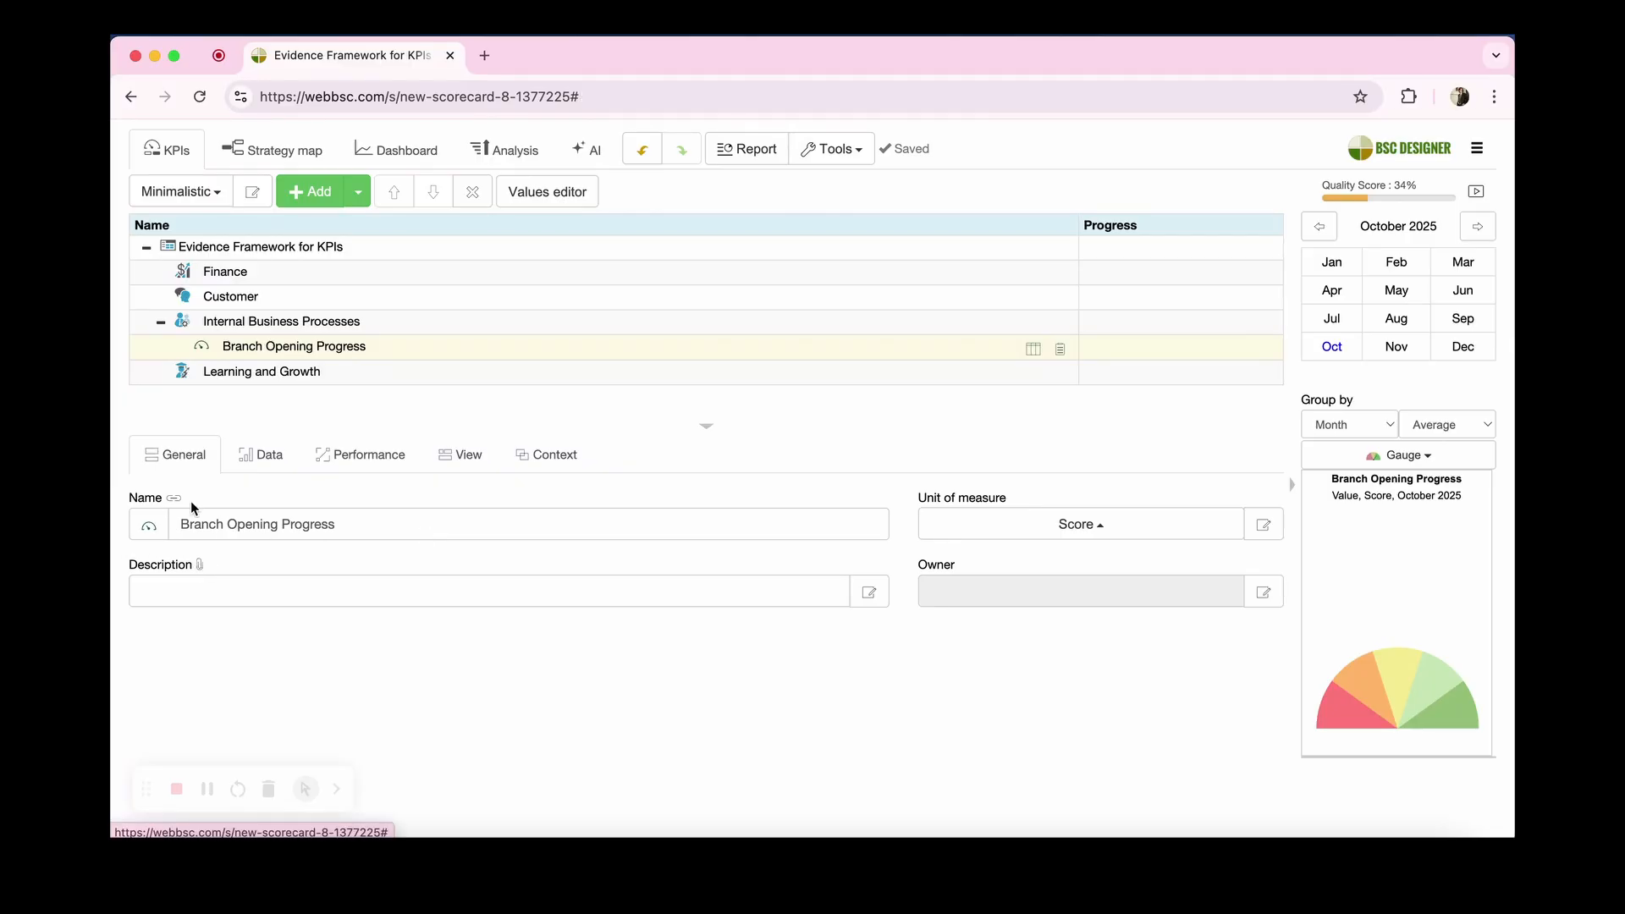
click(199, 564)
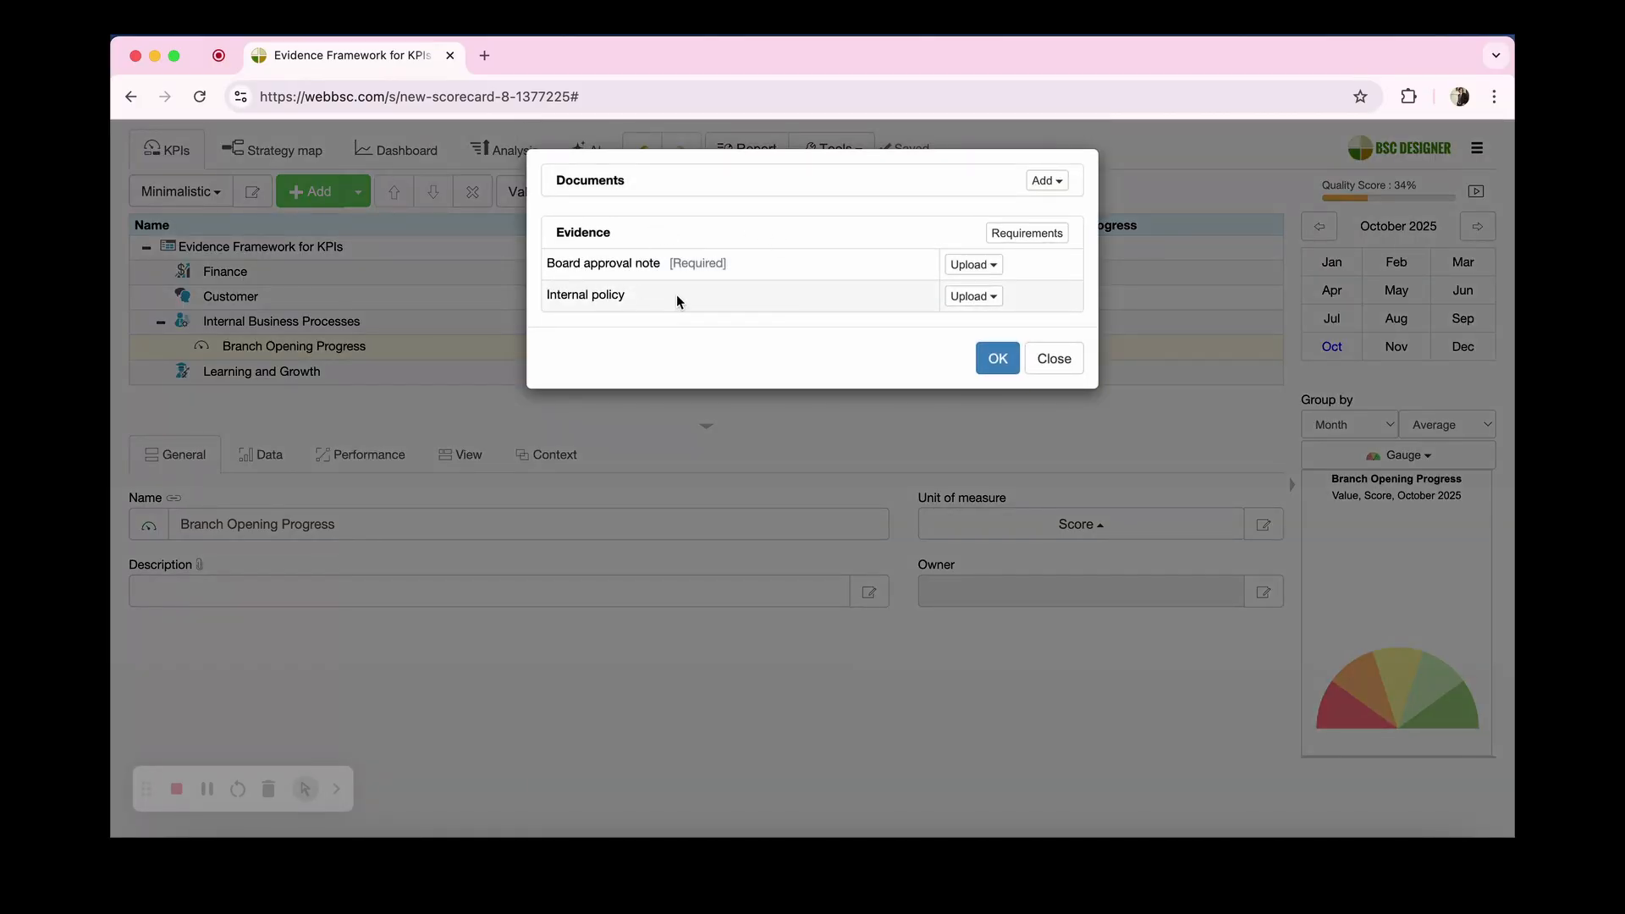
click(966, 273)
click(973, 319)
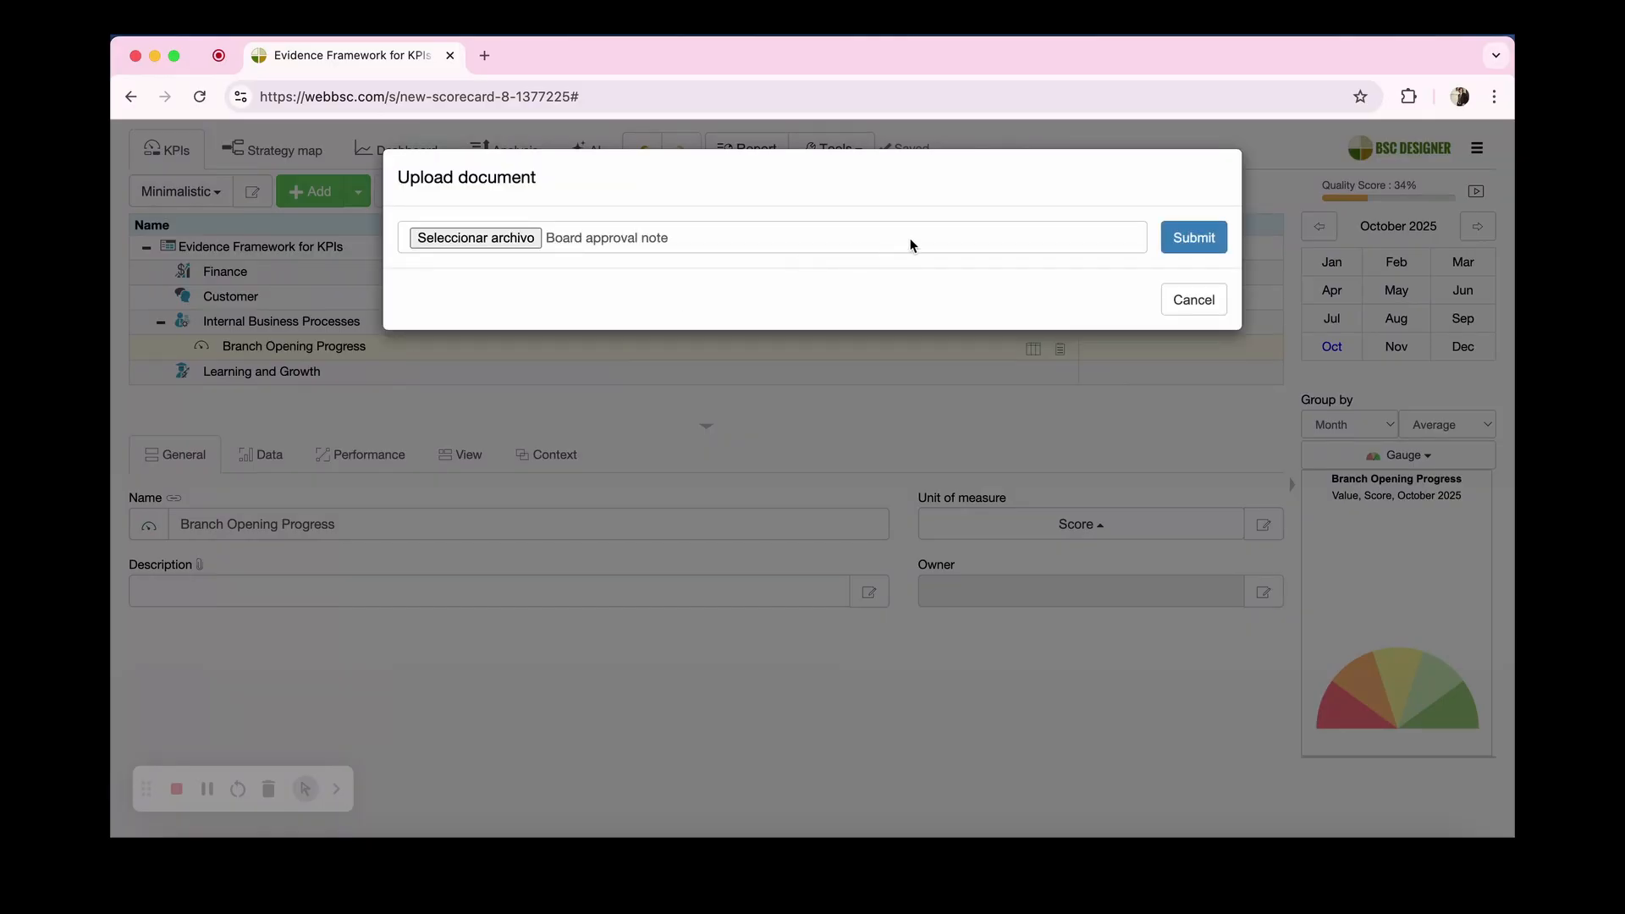
click(1194, 238)
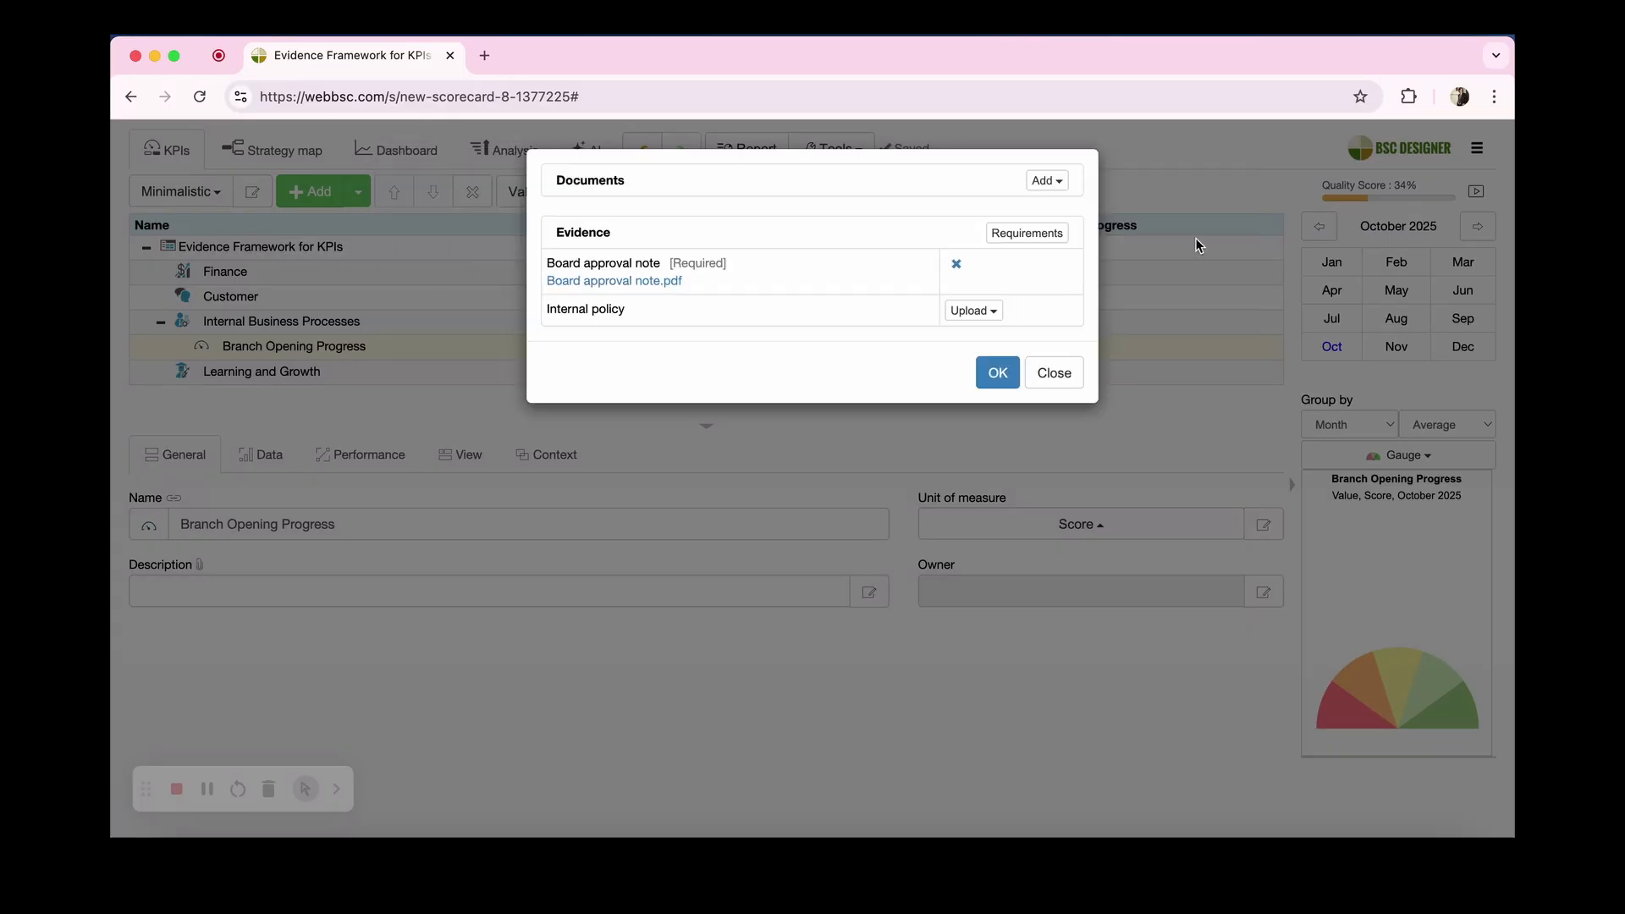
Step: Attach a URL as evidence for the Internal policy requirement and save the indicator's evidence
click(984, 315)
click(986, 340)
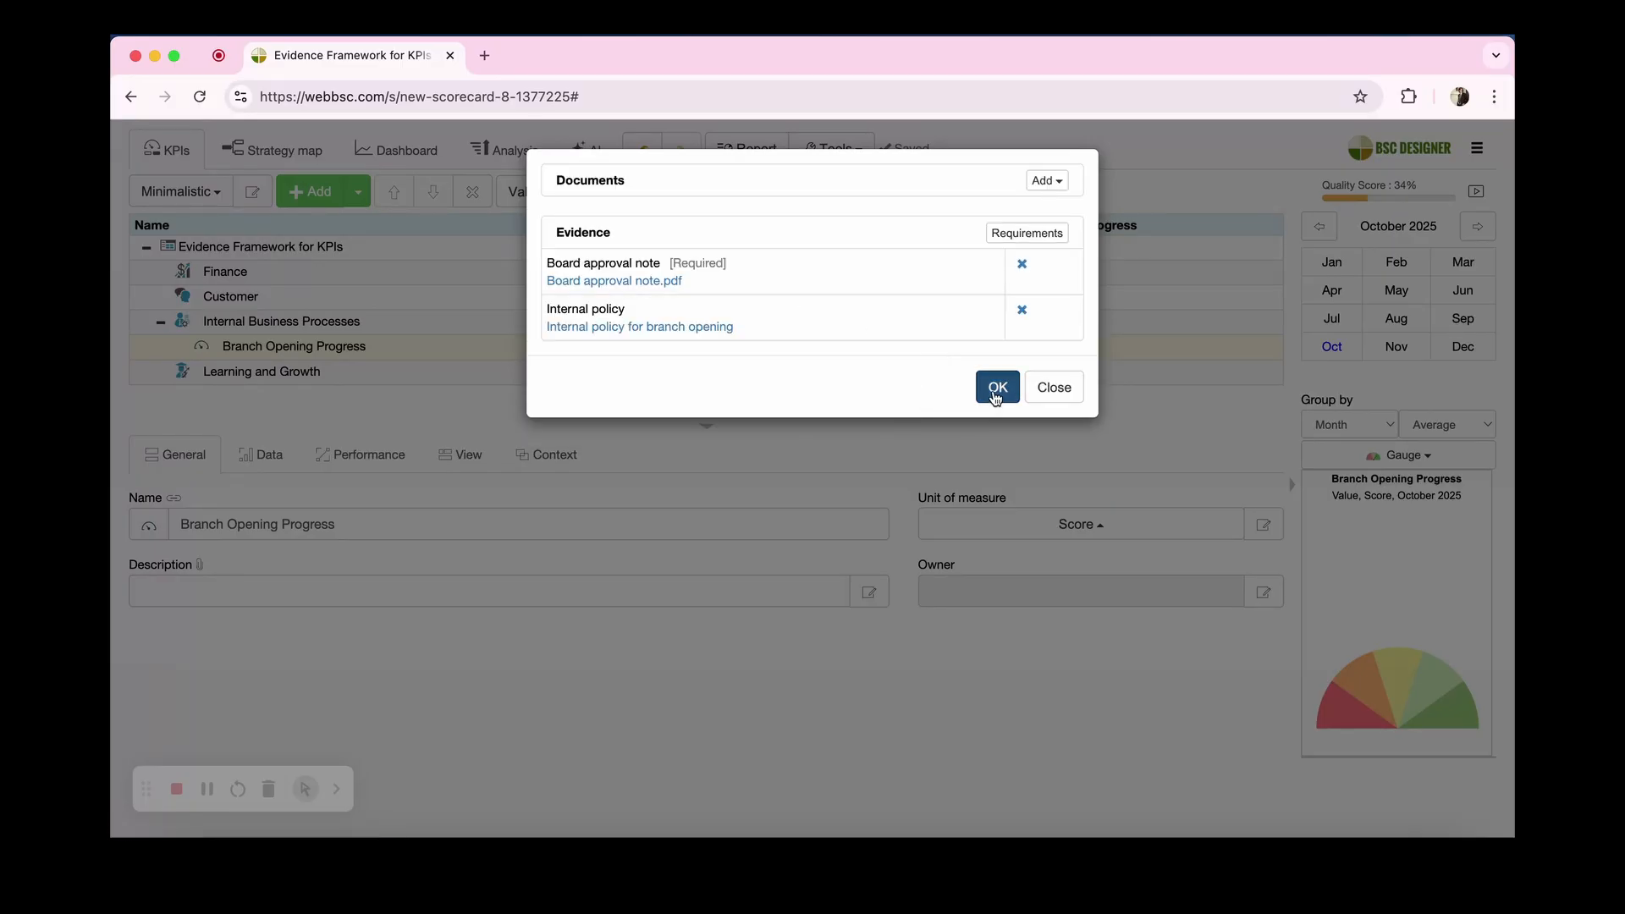
click(996, 388)
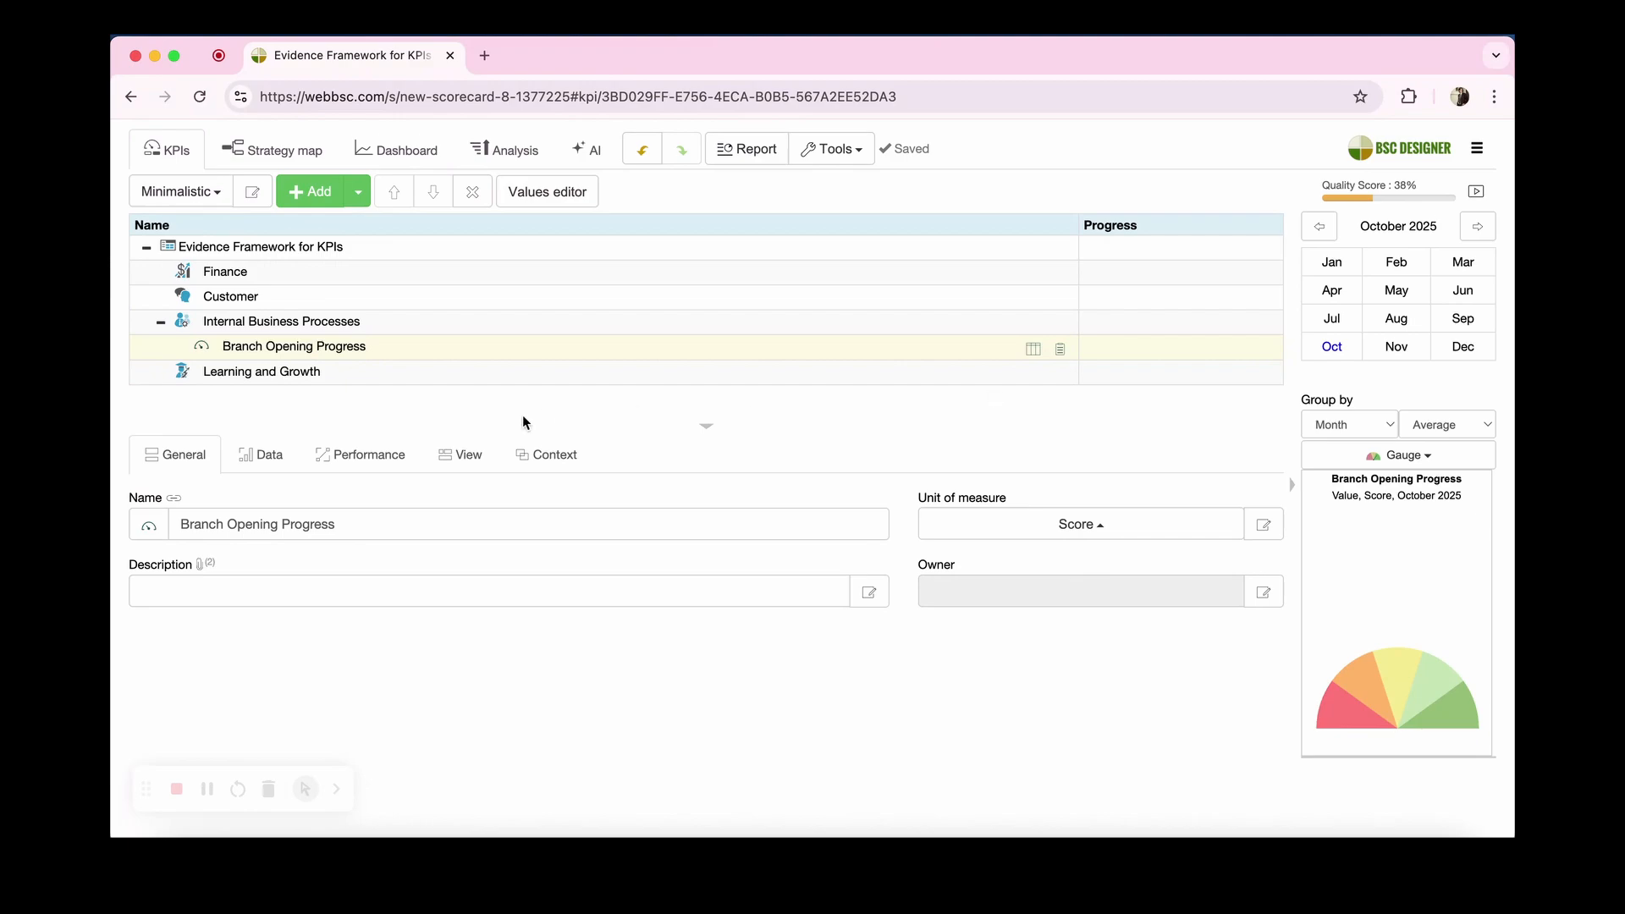
Step: Set the indicator's target to 100 as the total target for 10/01/2025 to 12/31/2025
click(261, 455)
click(1035, 525)
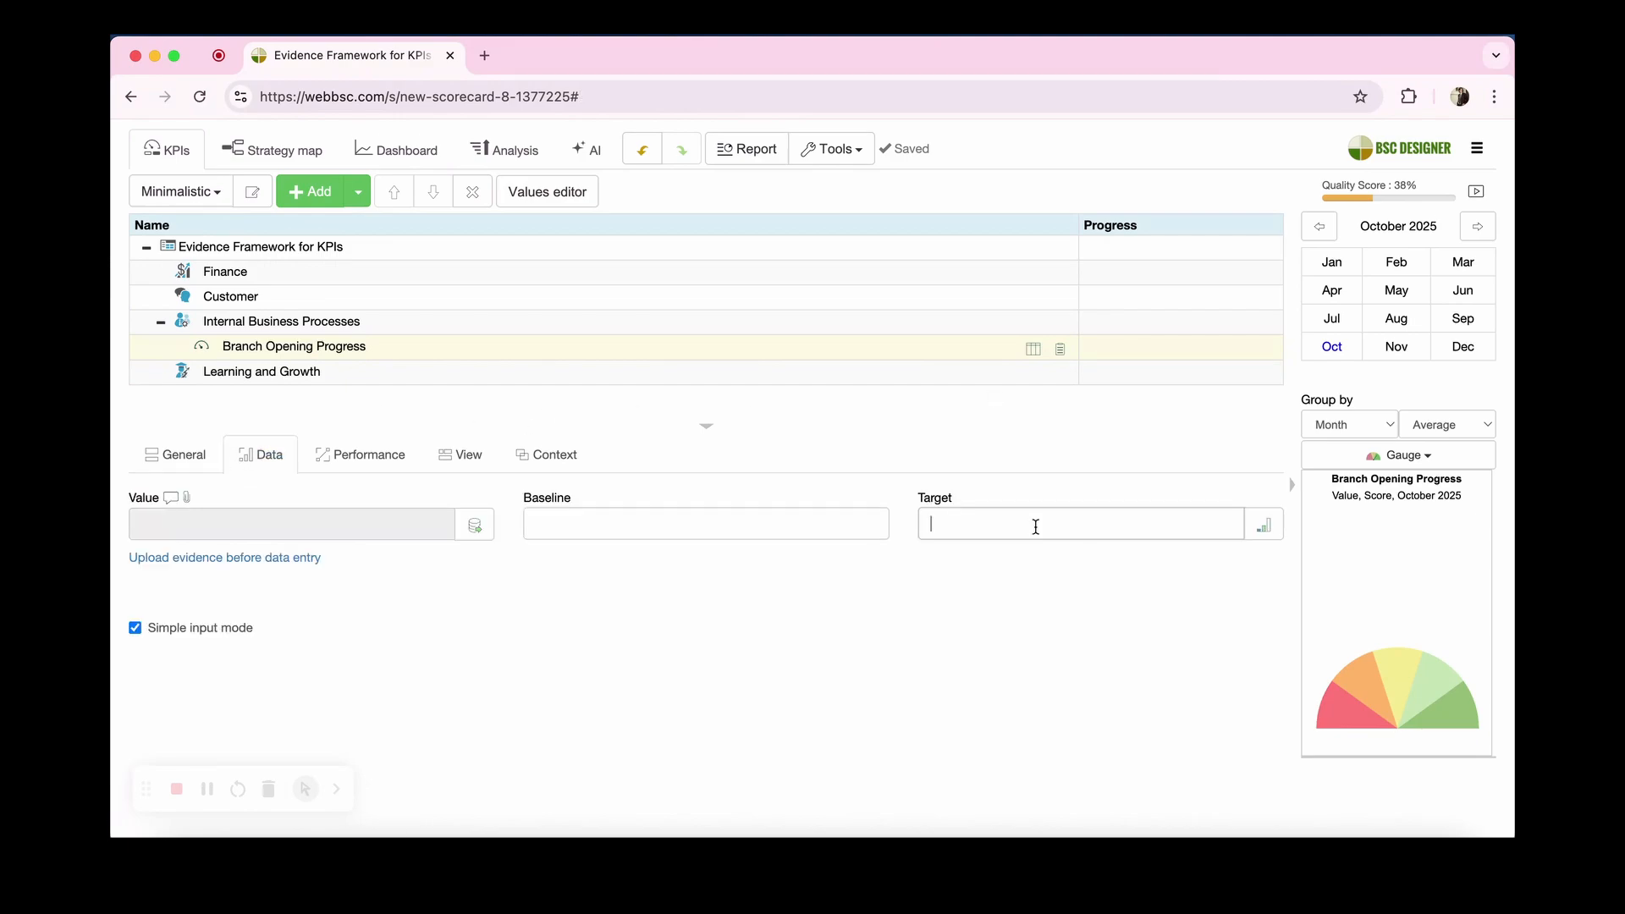
text(100)
key(Return)
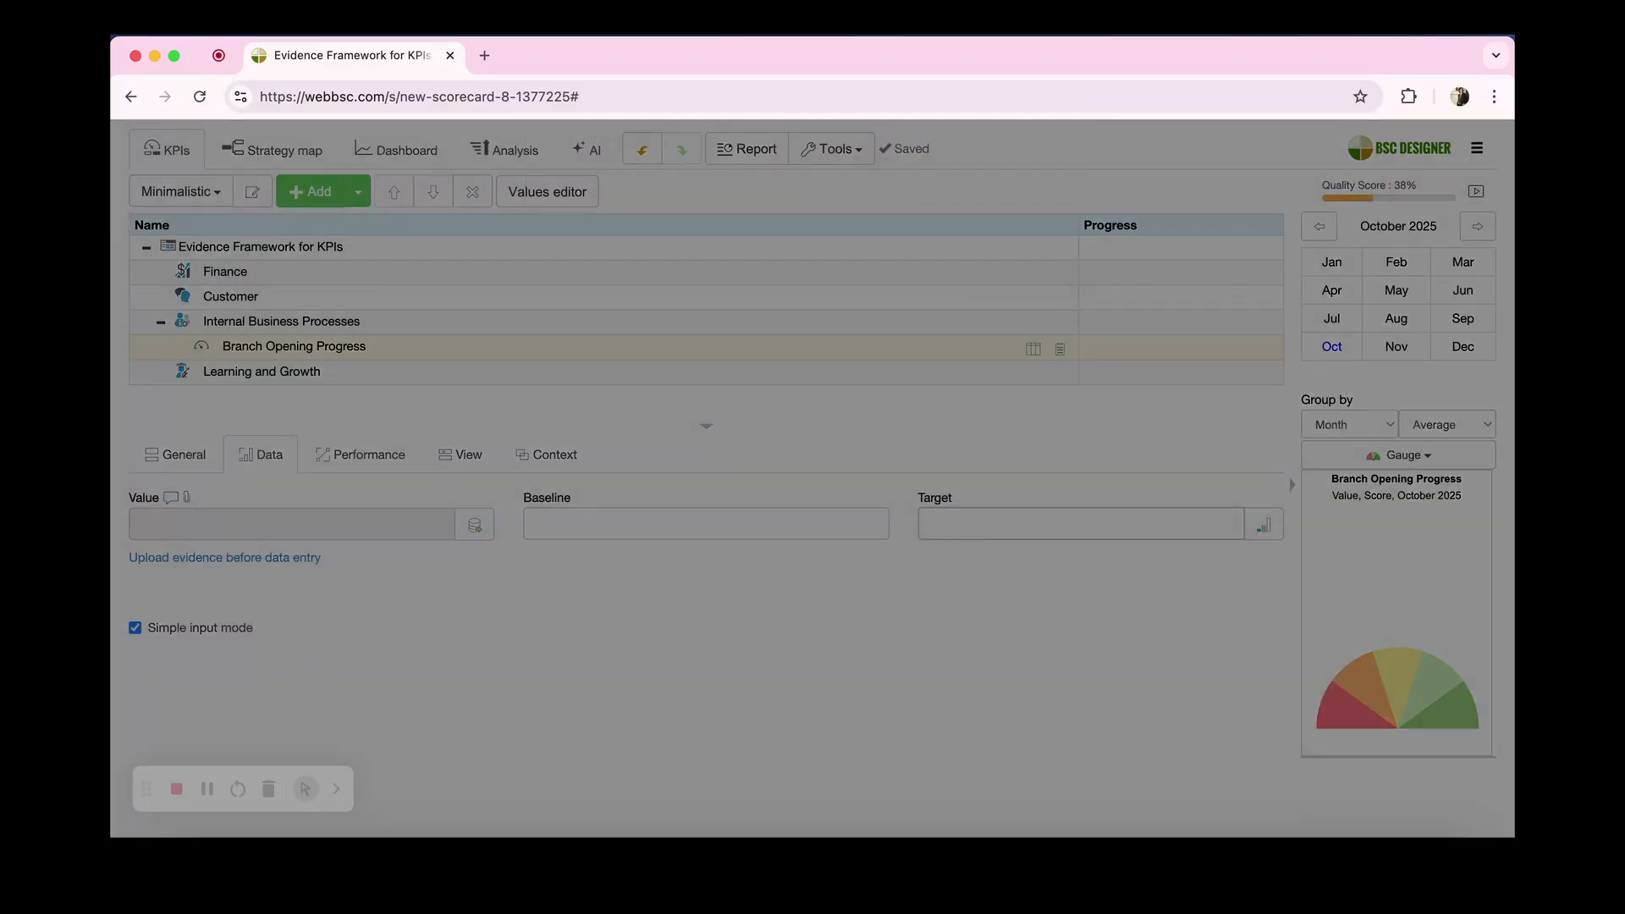
click(688, 280)
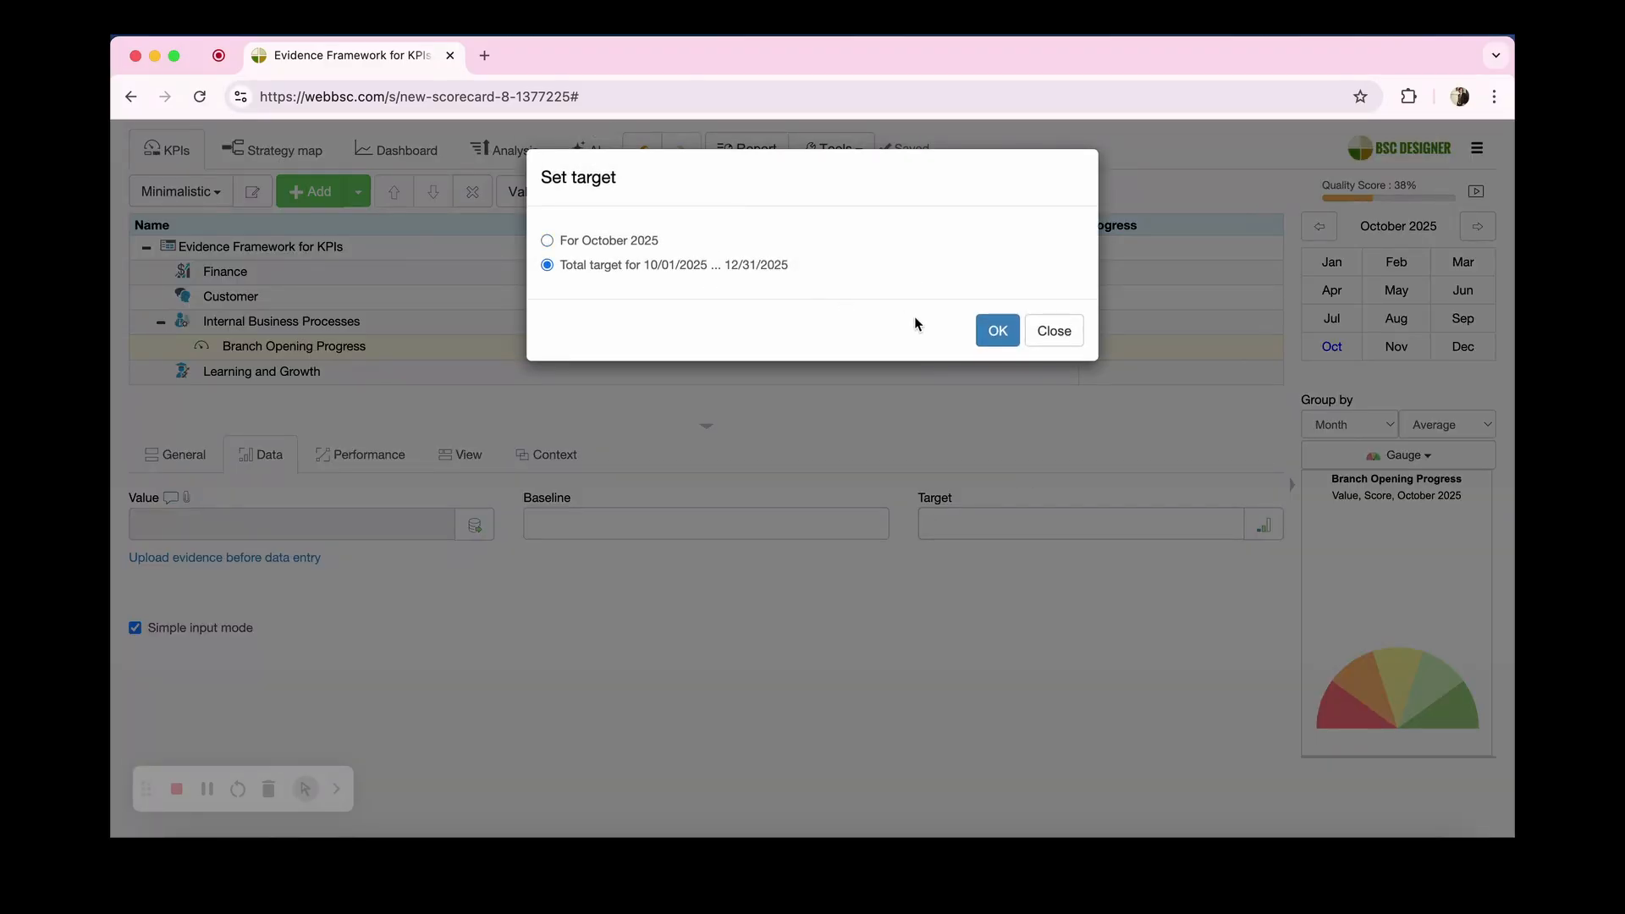
click(1002, 336)
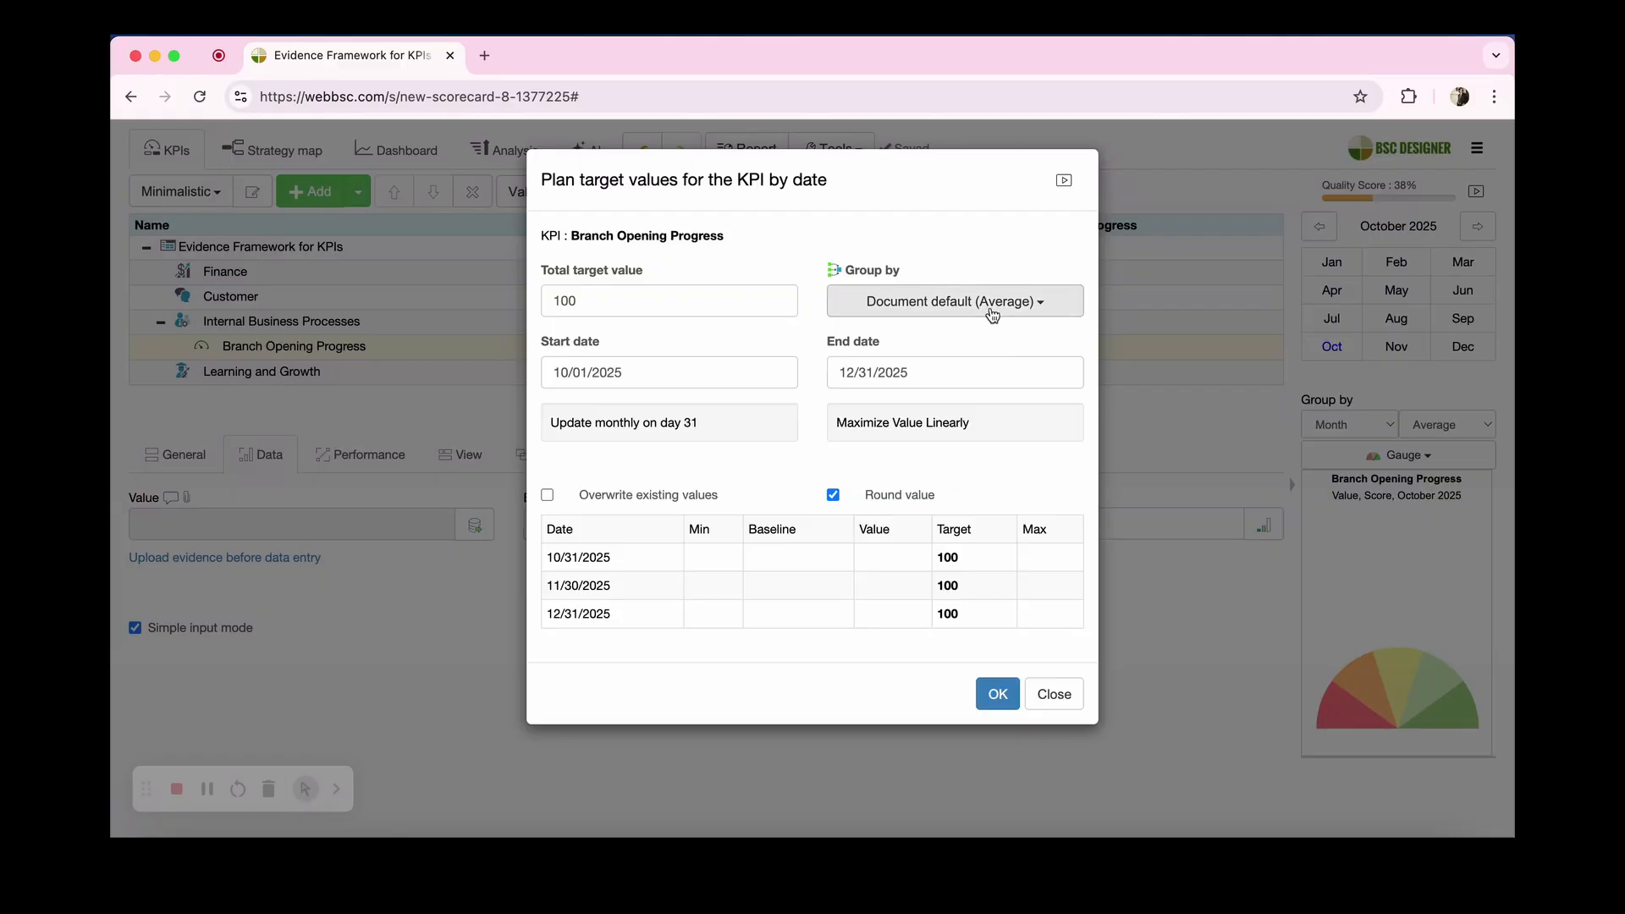
Step: Group the planned target values by Accumulated and apply the target plan
click(989, 310)
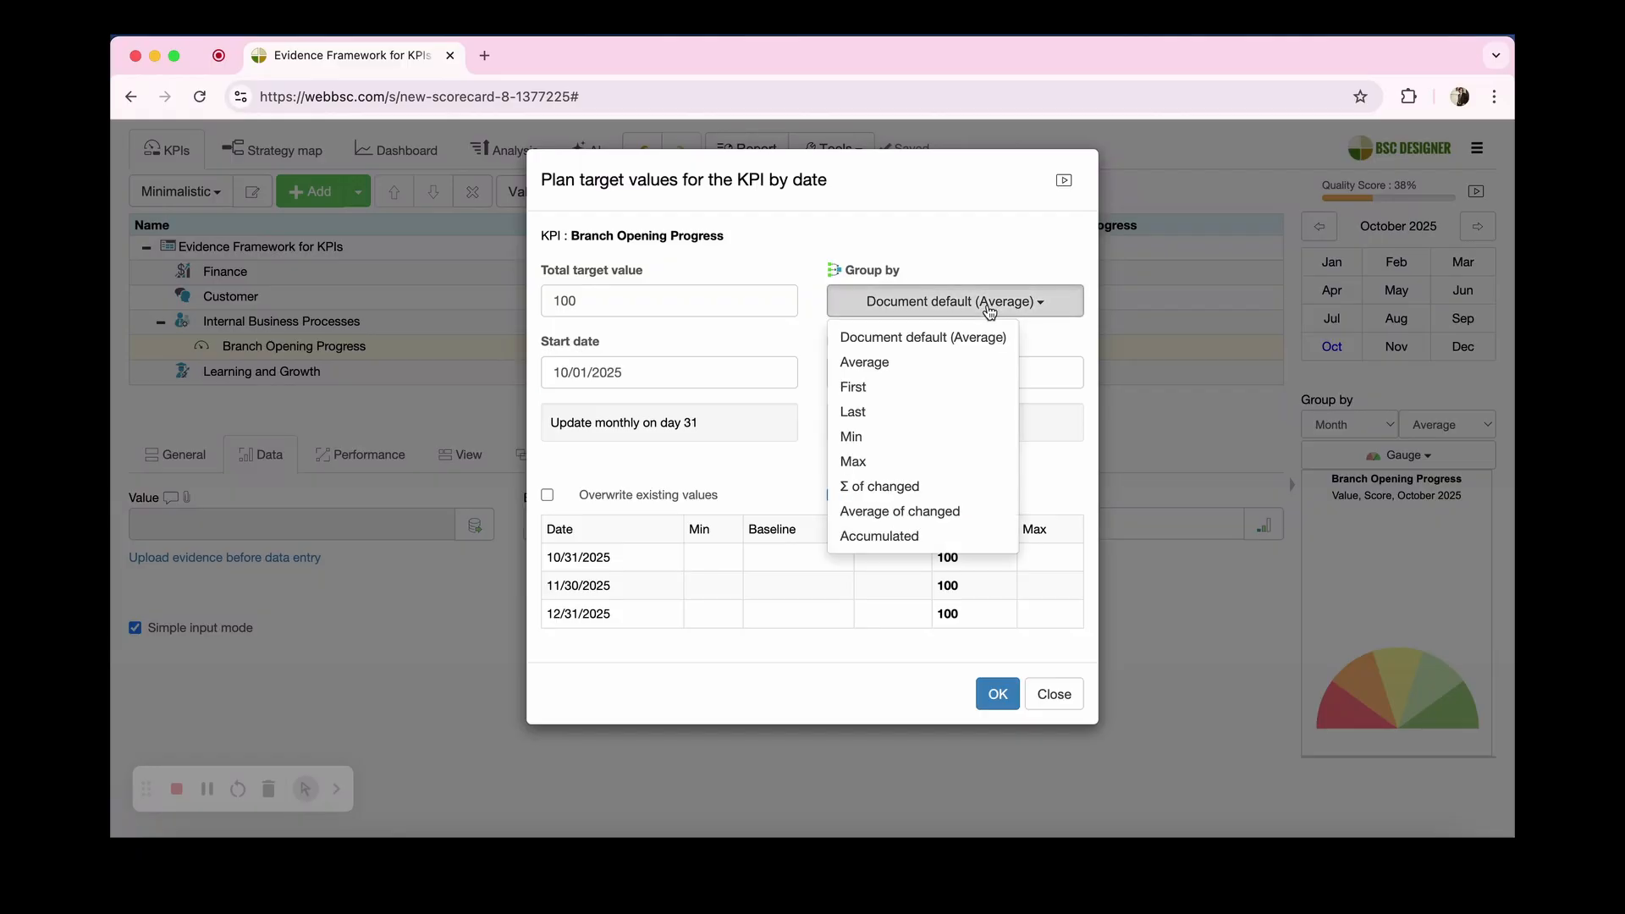
click(904, 536)
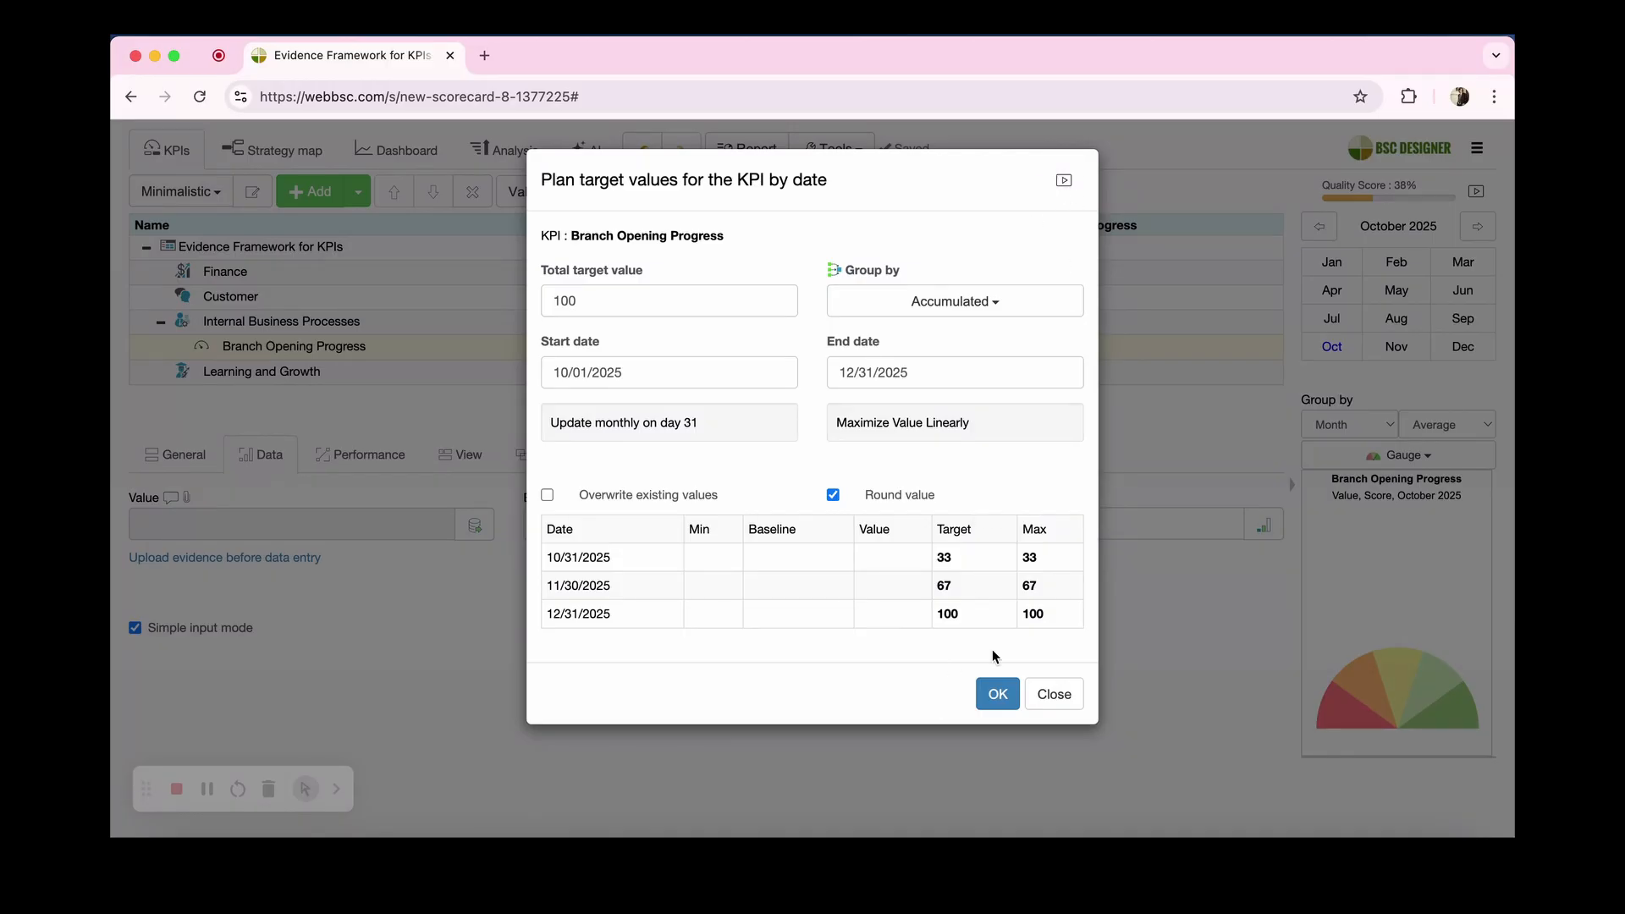
click(1007, 695)
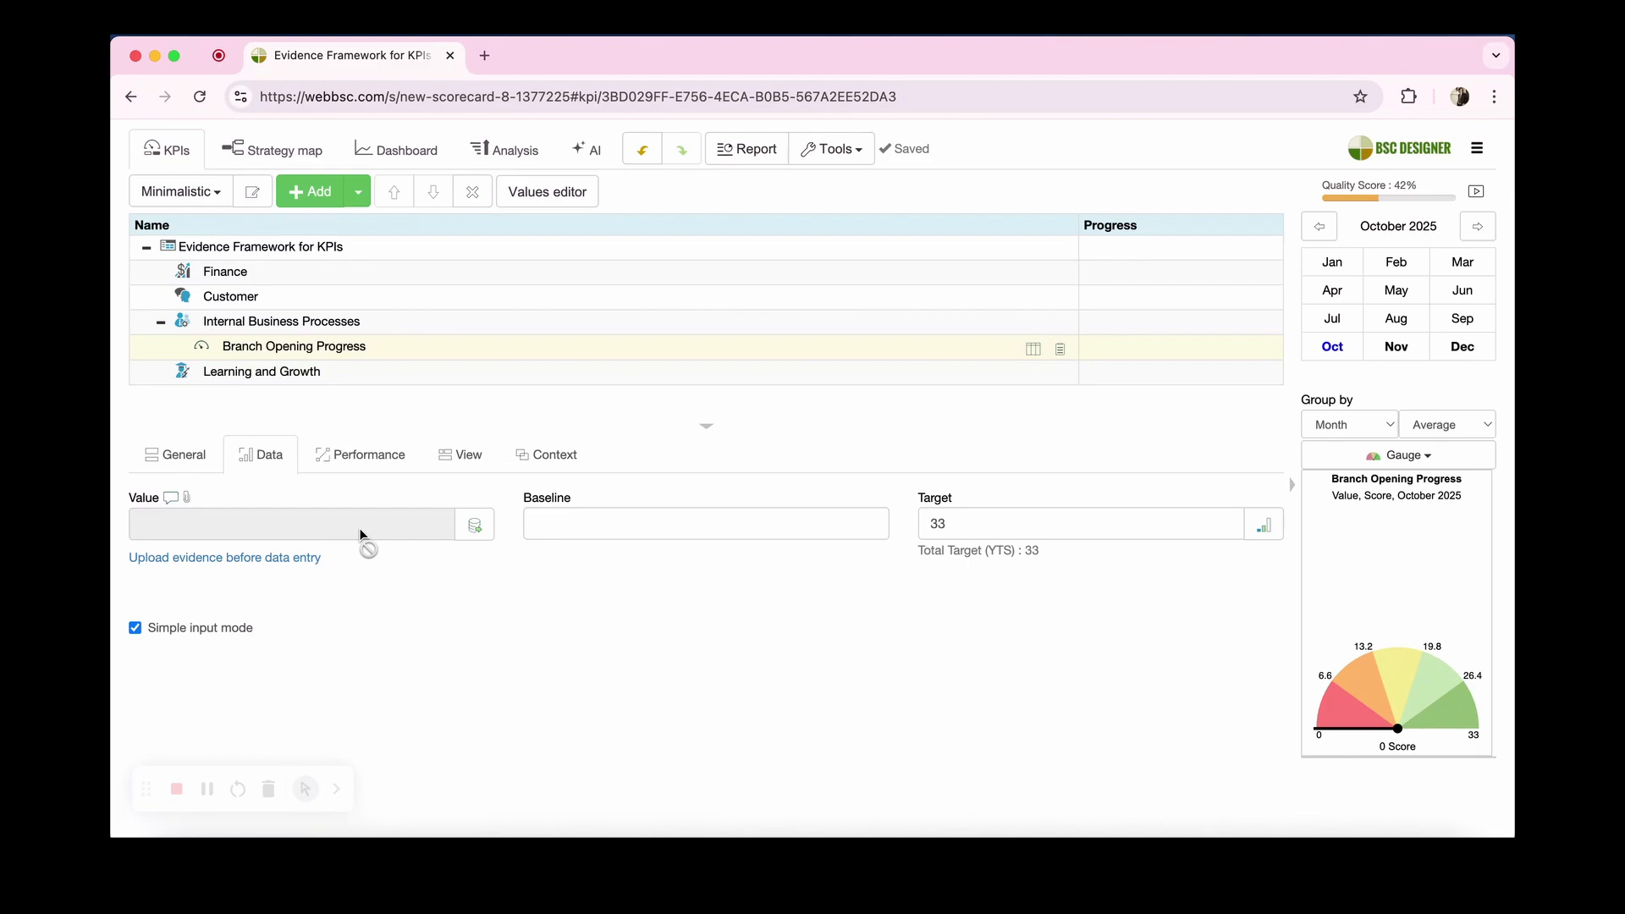
Step: Upload the Picture from construction site and Inspection checklist evidence required for the October 2025 value
drag(370, 569, 129, 559)
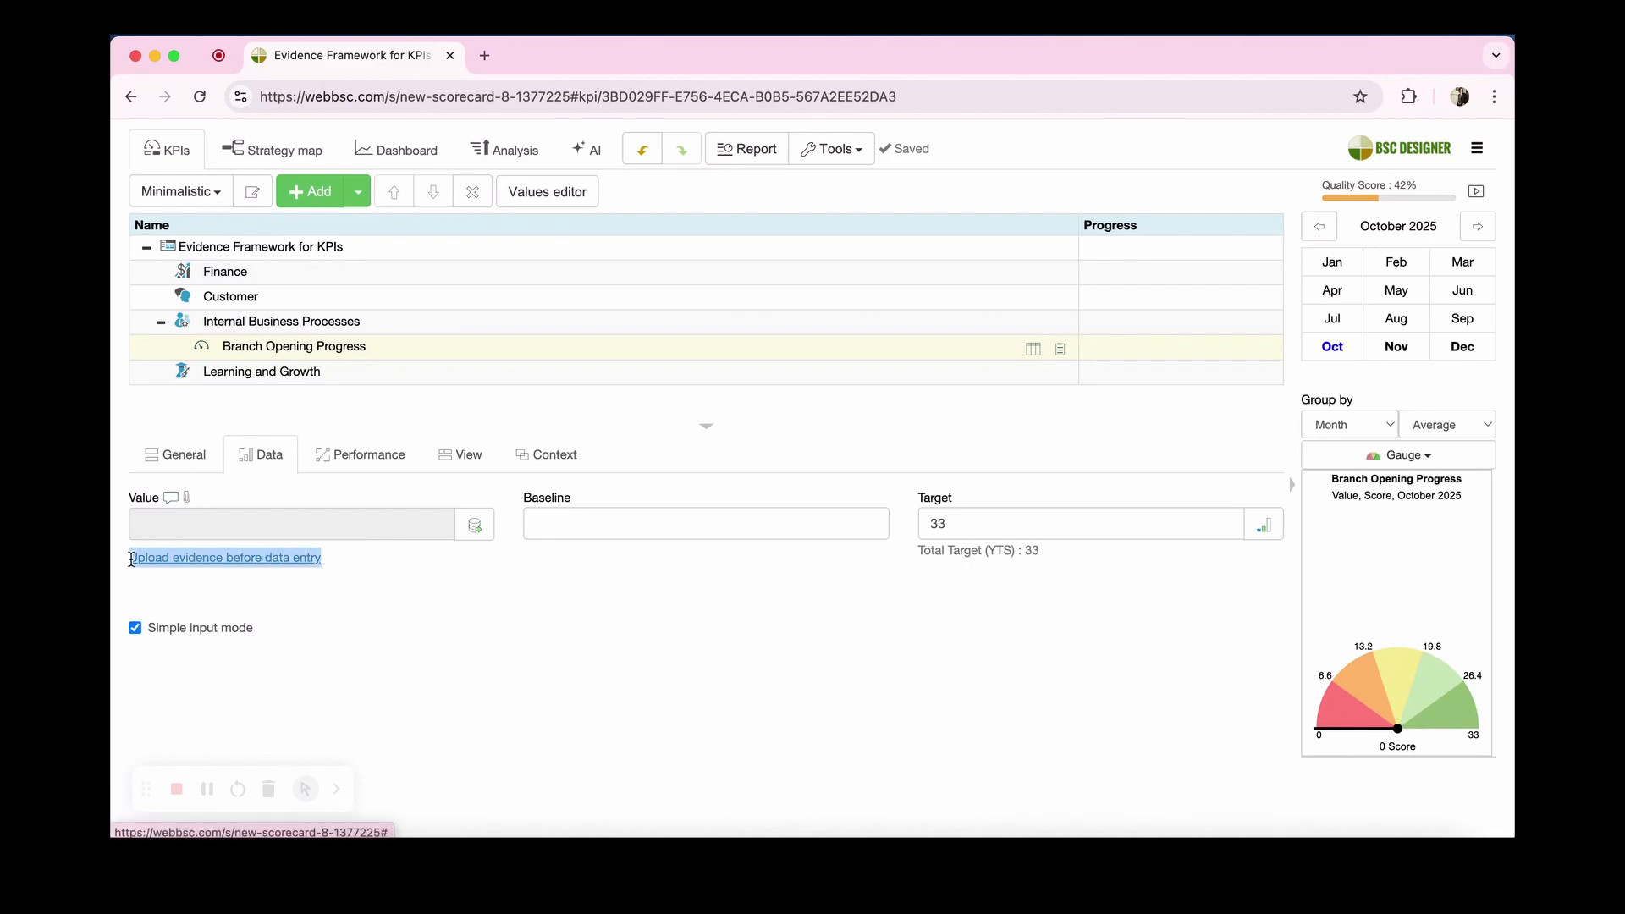
click(331, 586)
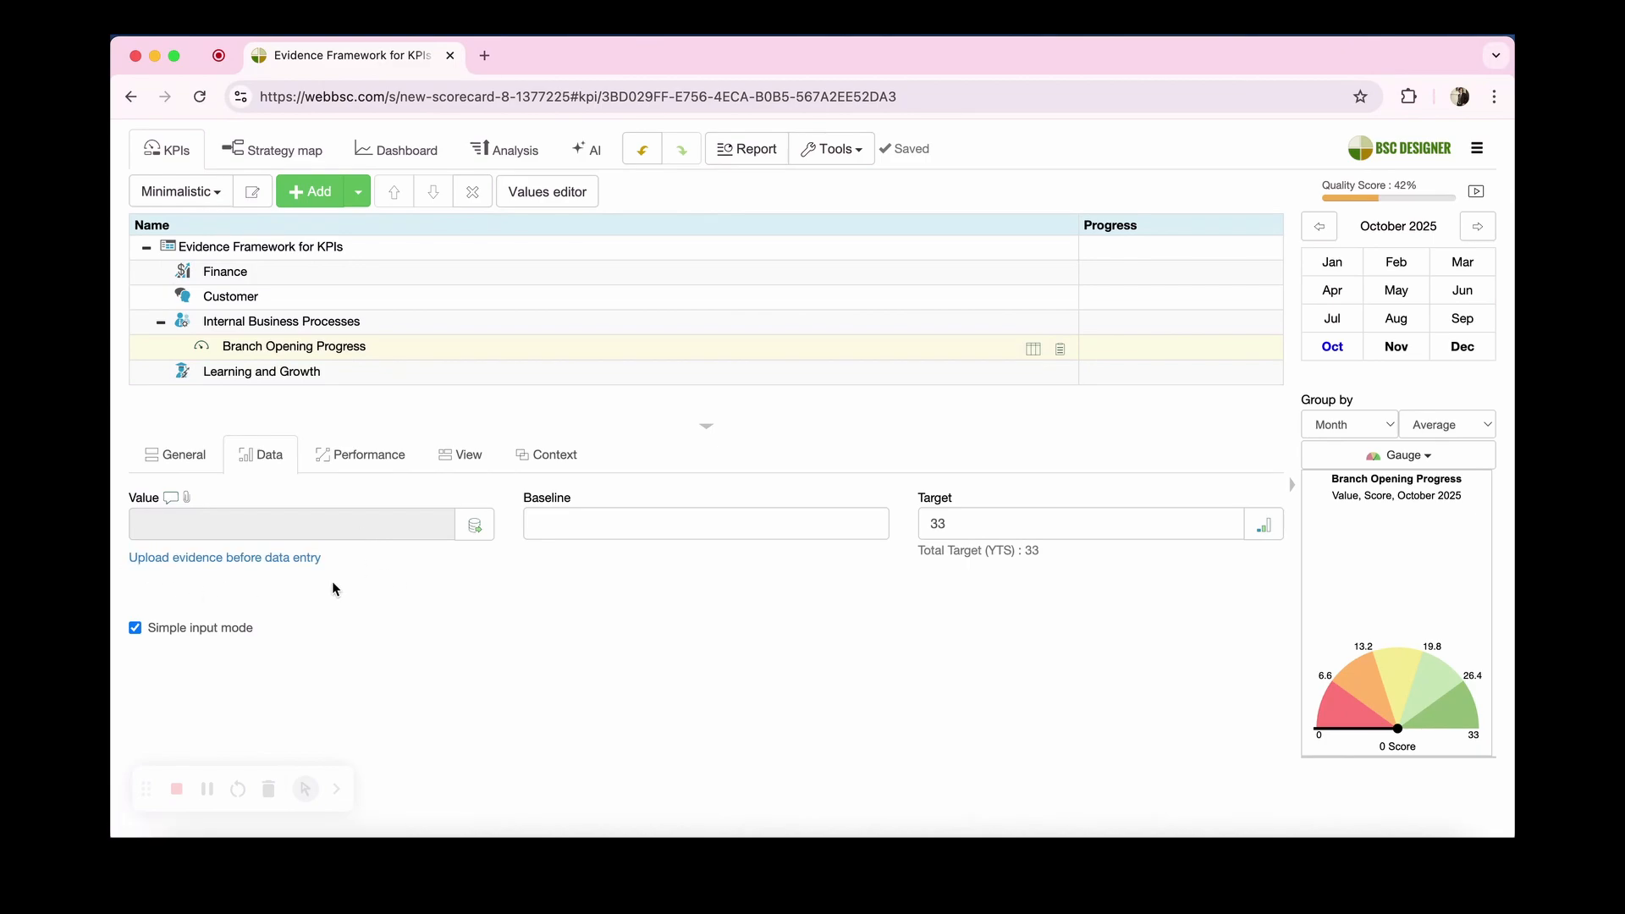
click(283, 560)
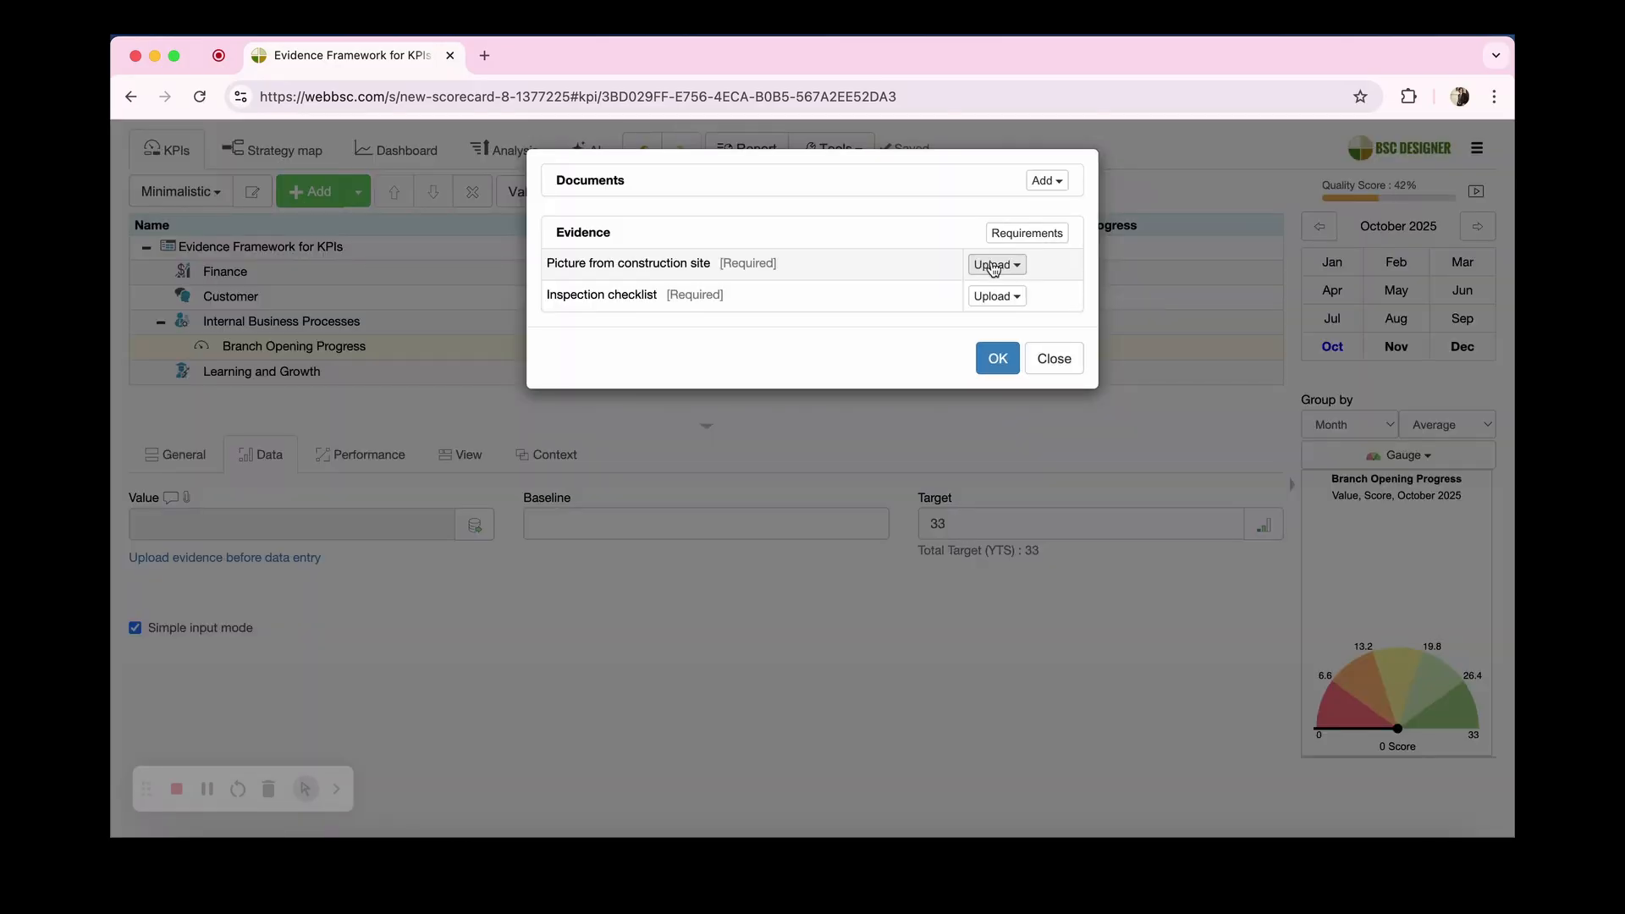
click(994, 268)
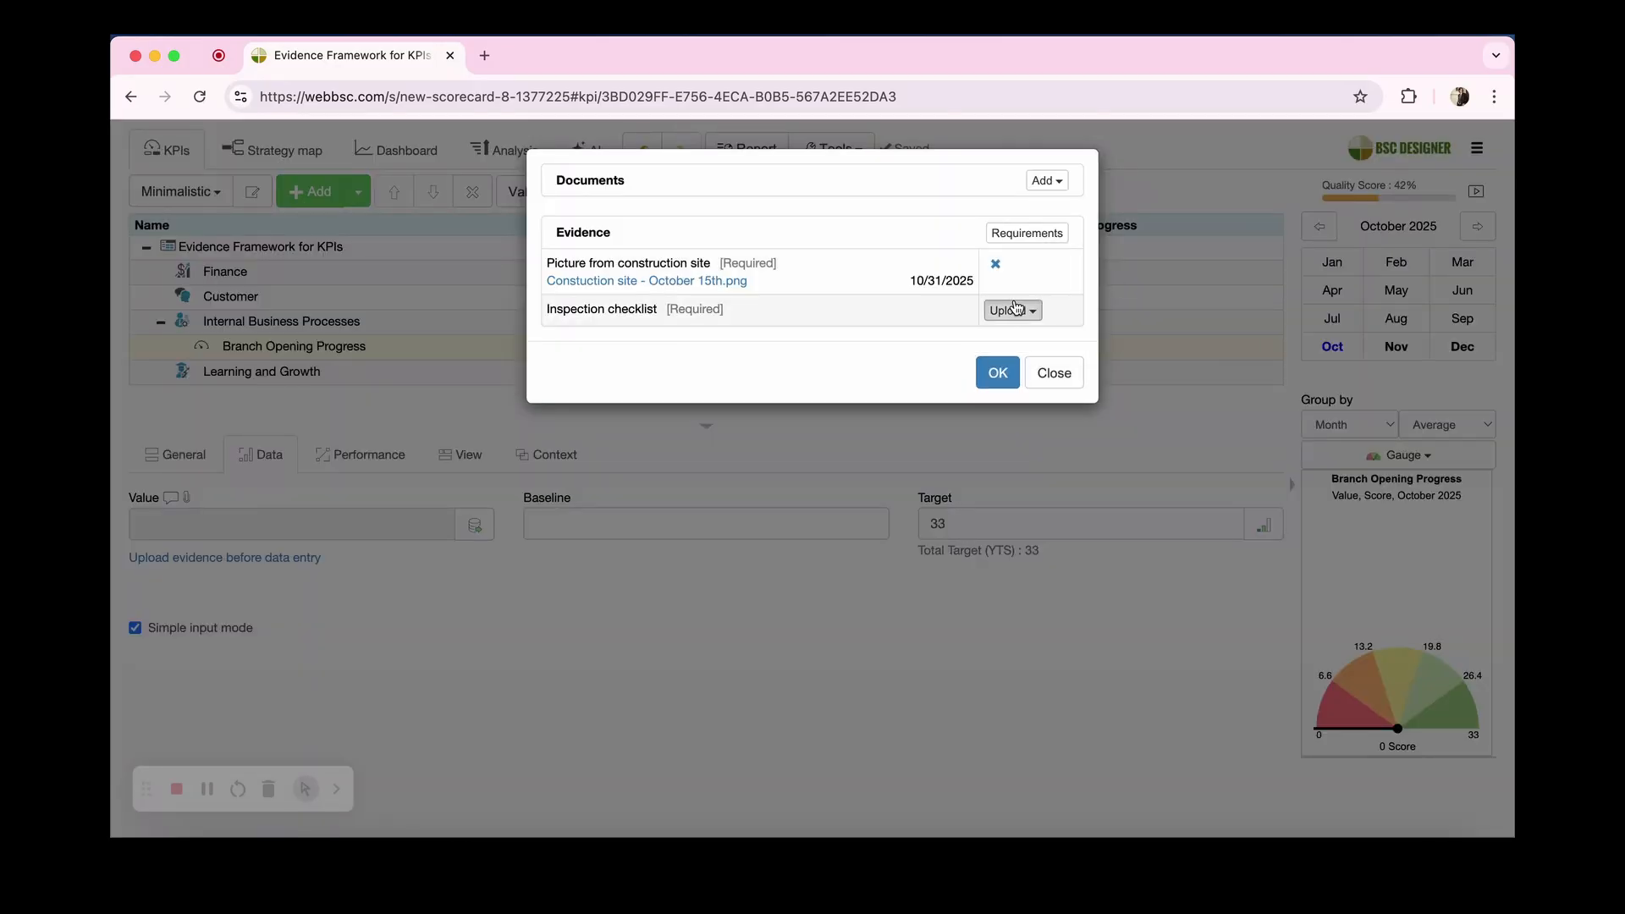
click(1007, 309)
click(1026, 364)
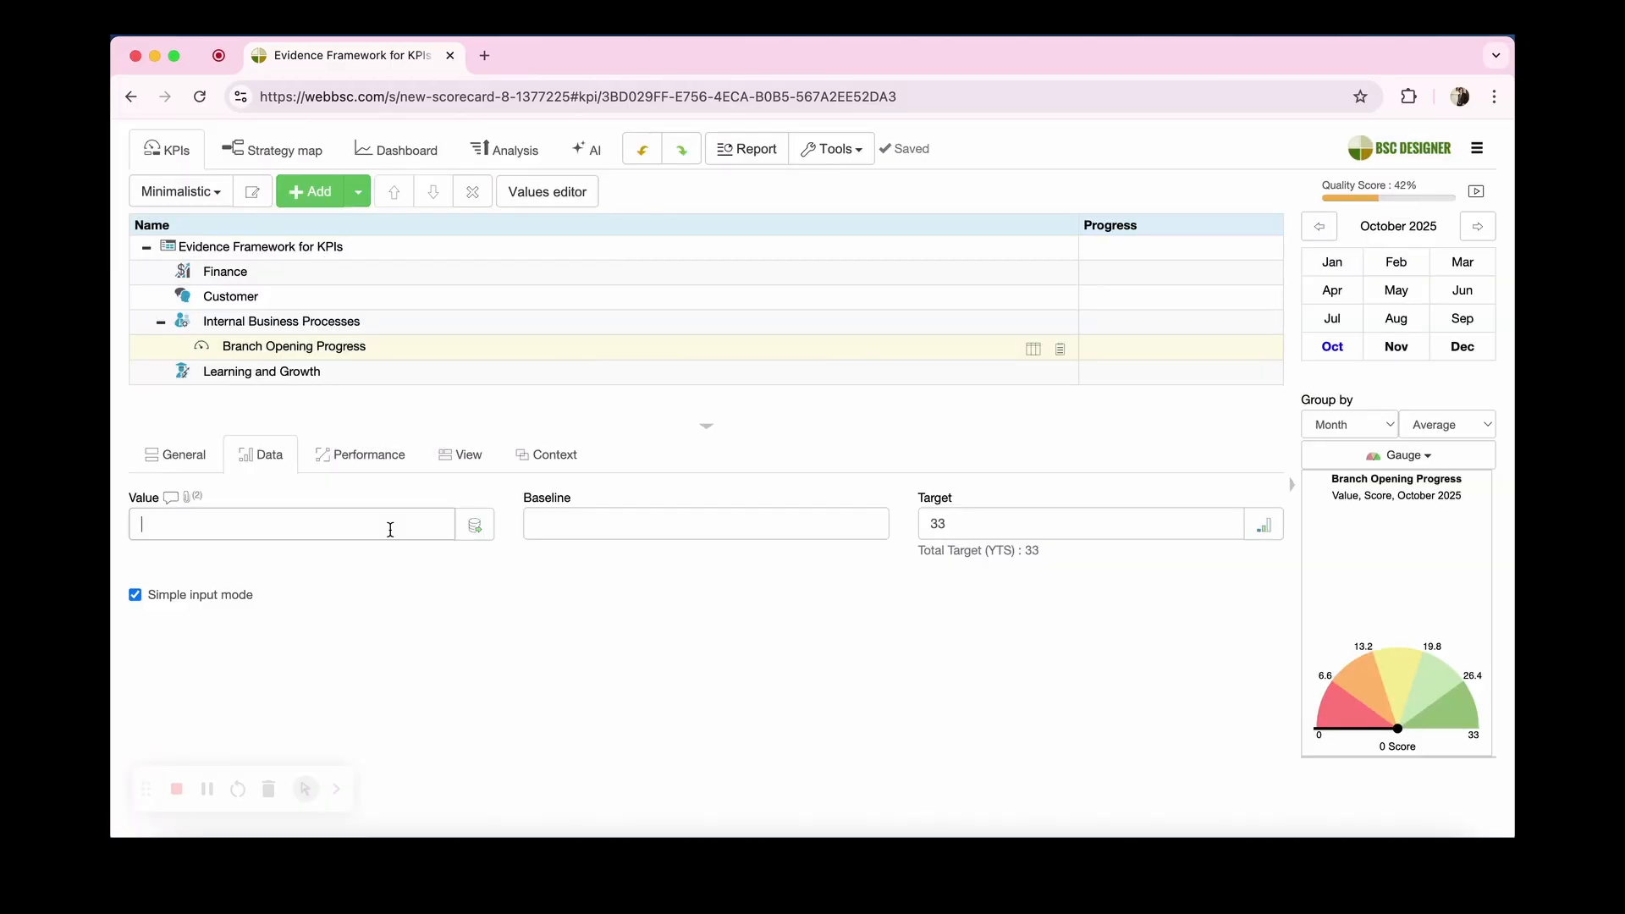
Step: Enter 25 as the Branch Opening Progress value for October 2025 and switch the period to November 2025
click(390, 530)
text(25)
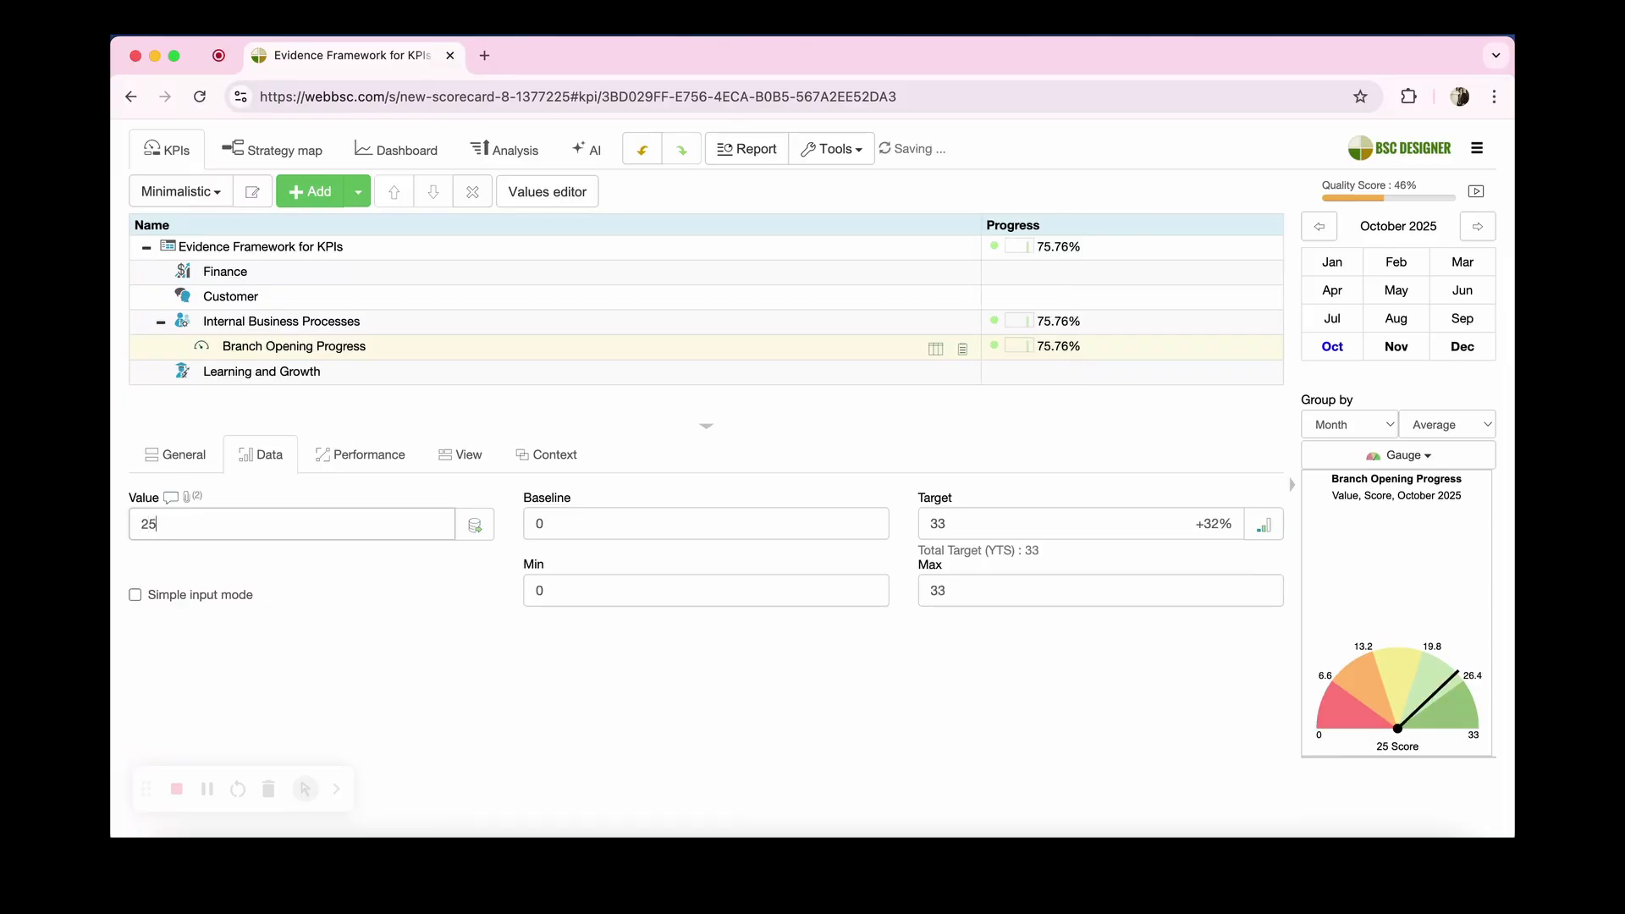
click(1397, 347)
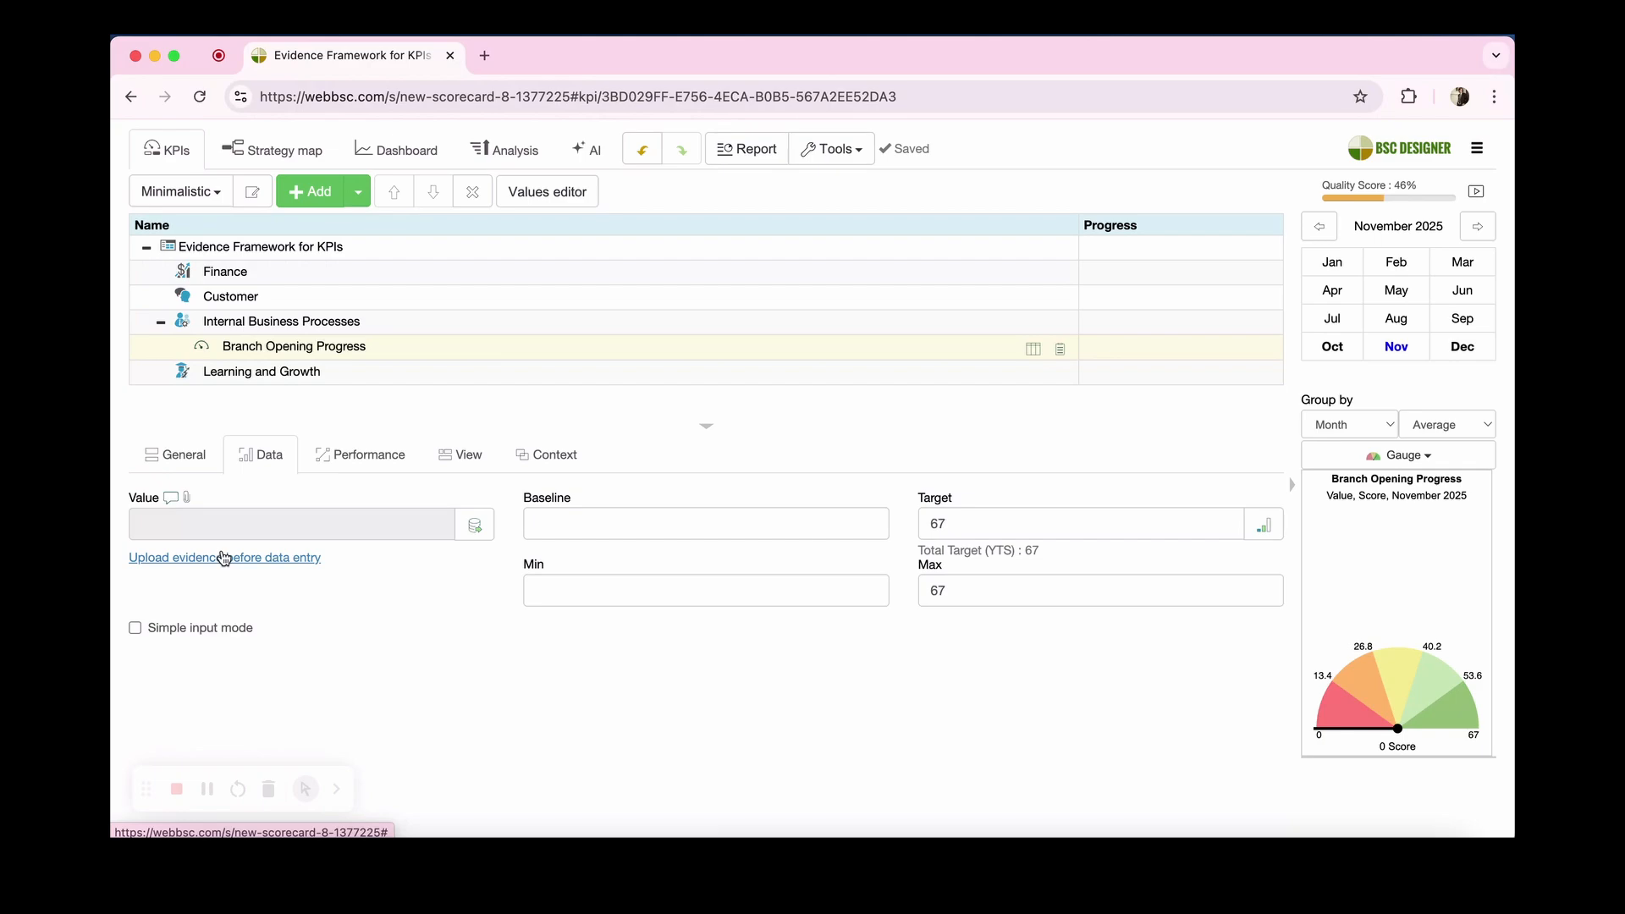
Step: Review the dated values and evidence attachments of Branch Opening Progress in the values editor
click(541, 193)
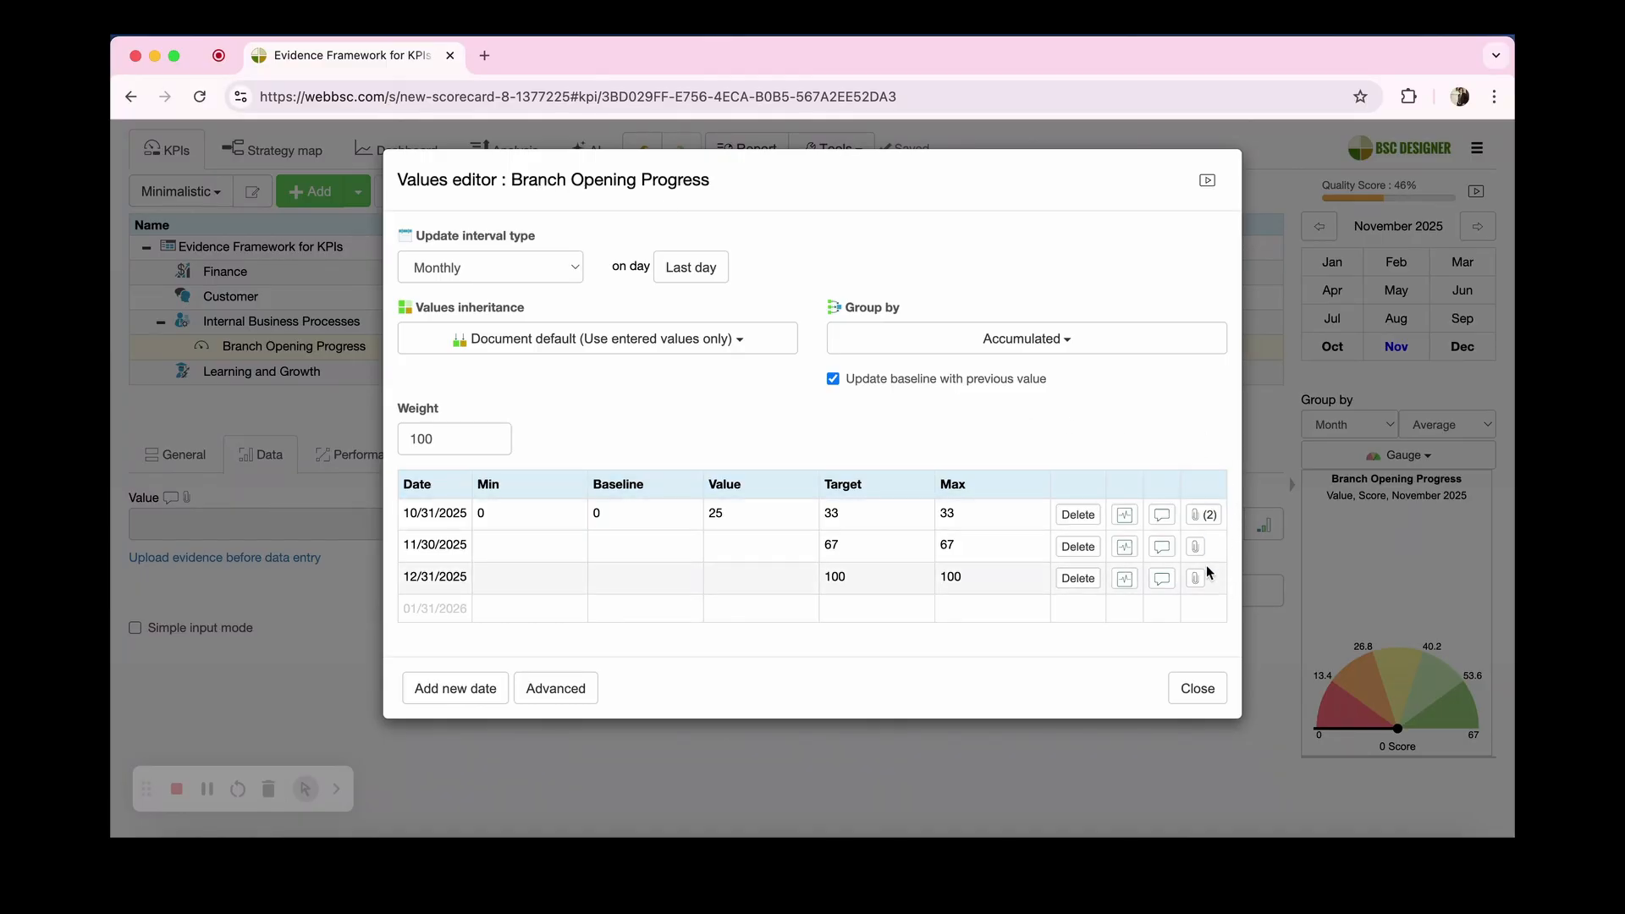
click(1247, 556)
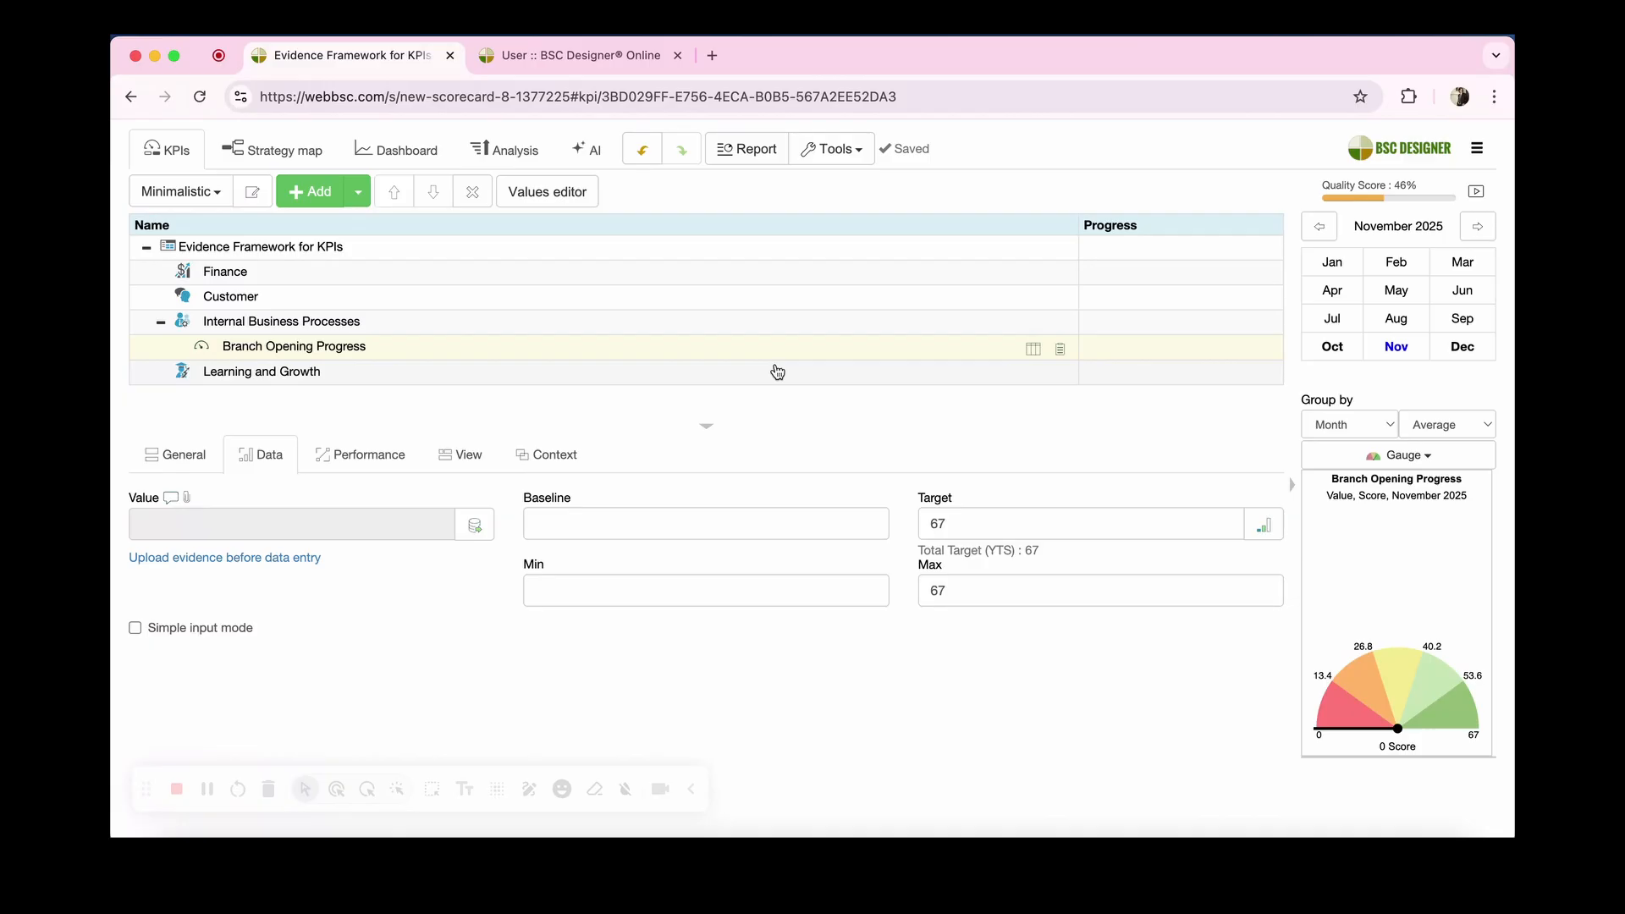
Step: Check the "Approval required for entered data" option in the user's account settings, and return to the scorecard
key(ctrl+Tab)
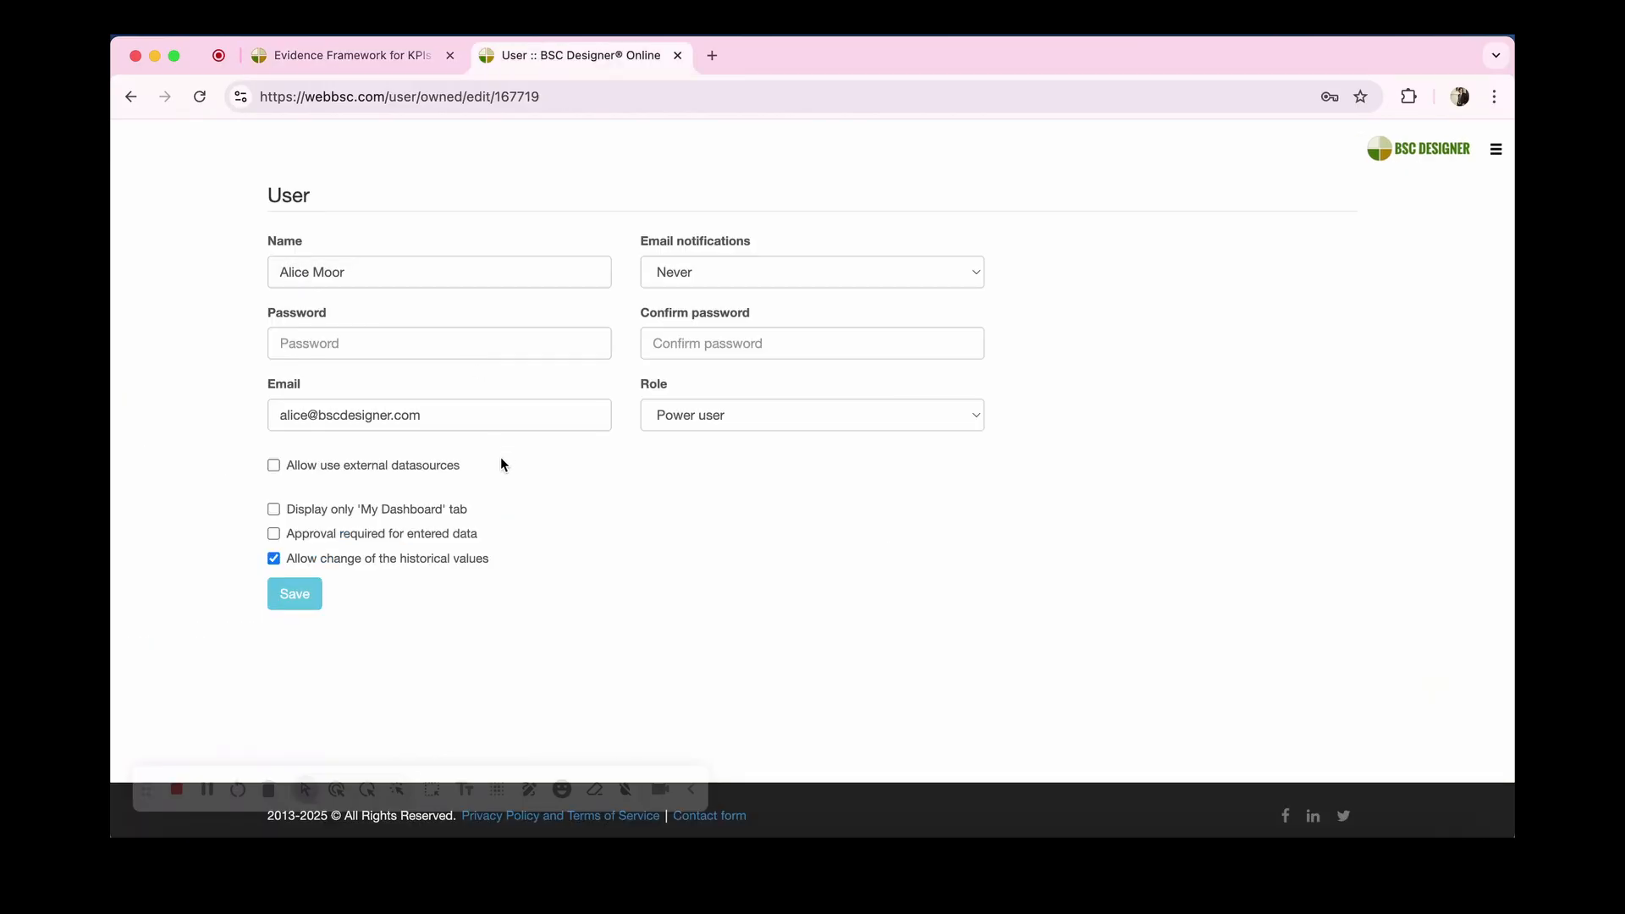
drag(475, 535, 281, 539)
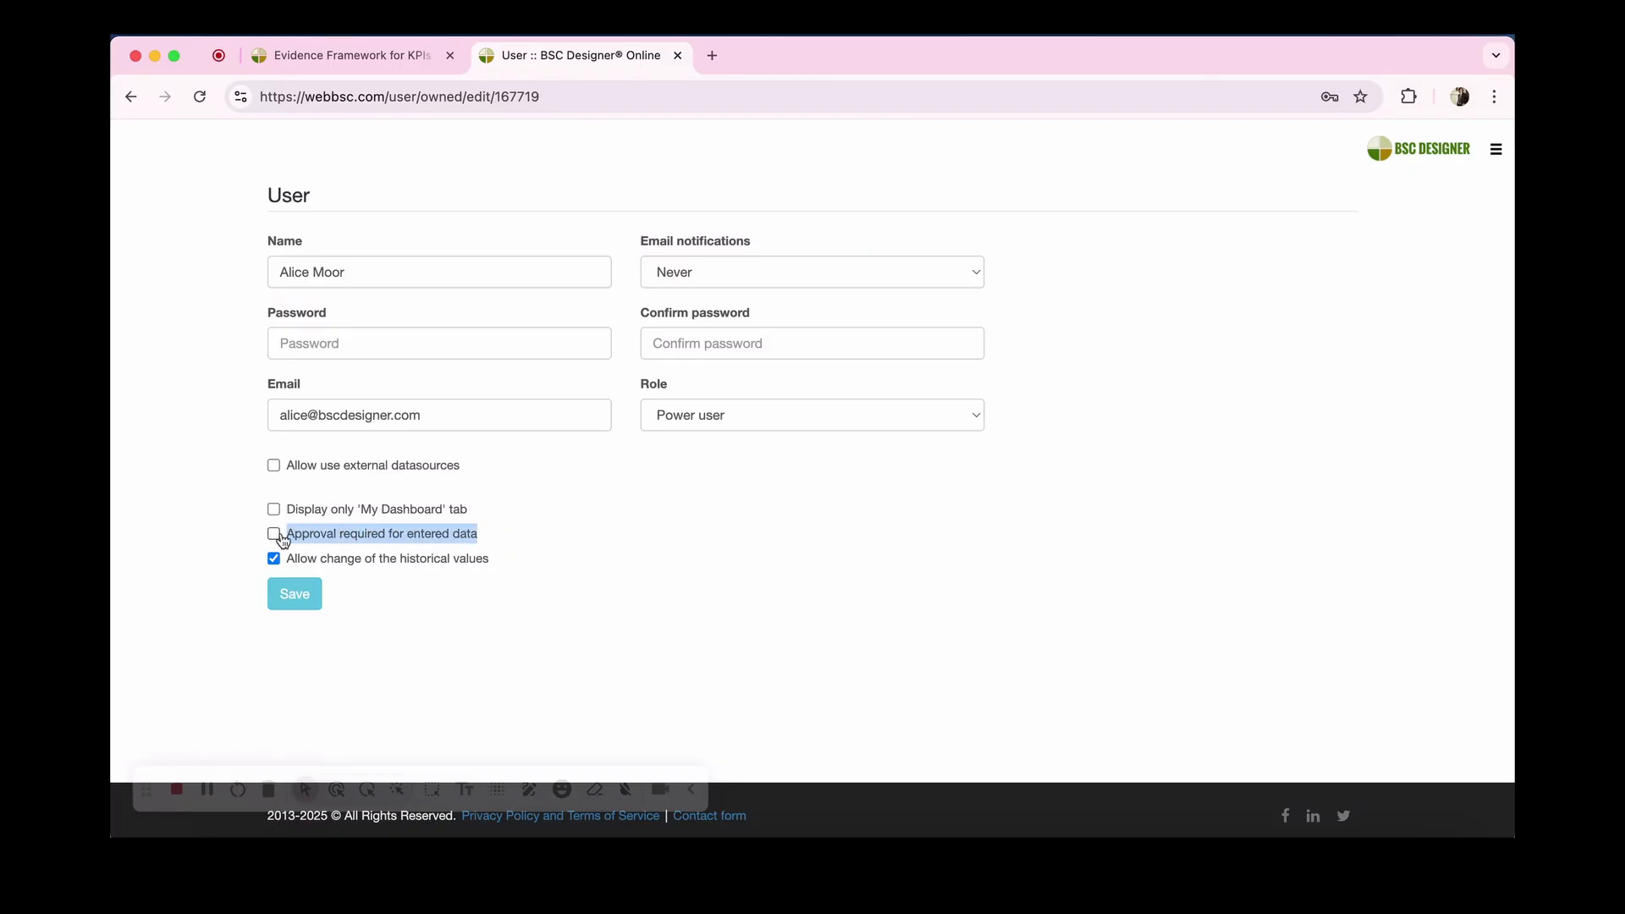
click(404, 57)
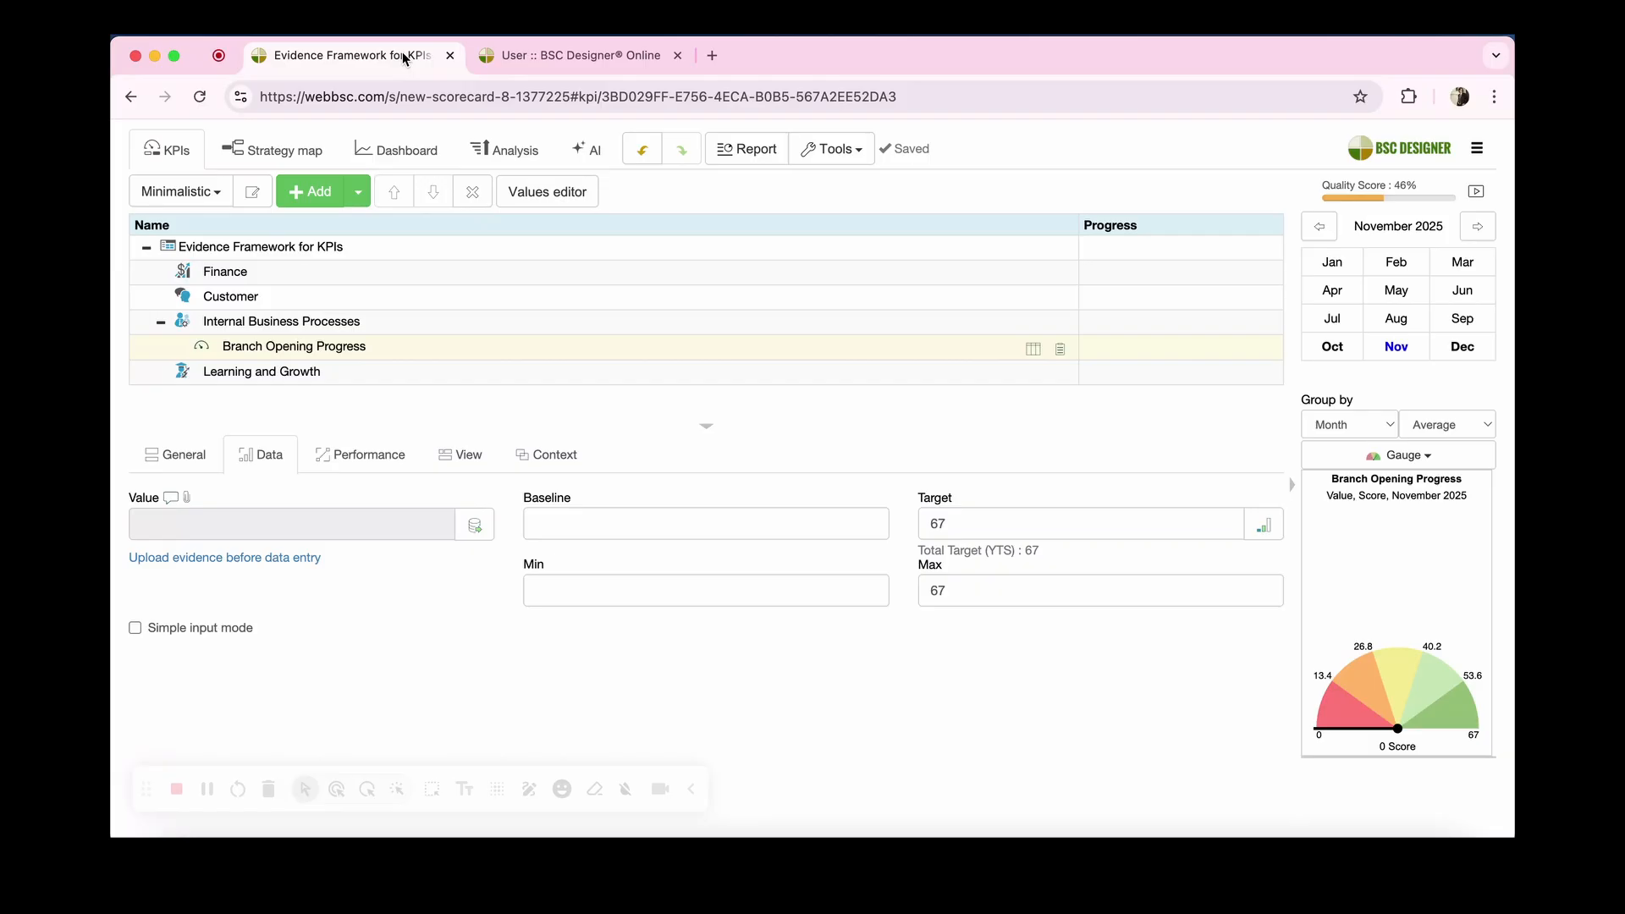
Step: Add the sub-indicators Design work progress, Construction site progress and Marketing activities under Branch Opening Progress
click(326, 354)
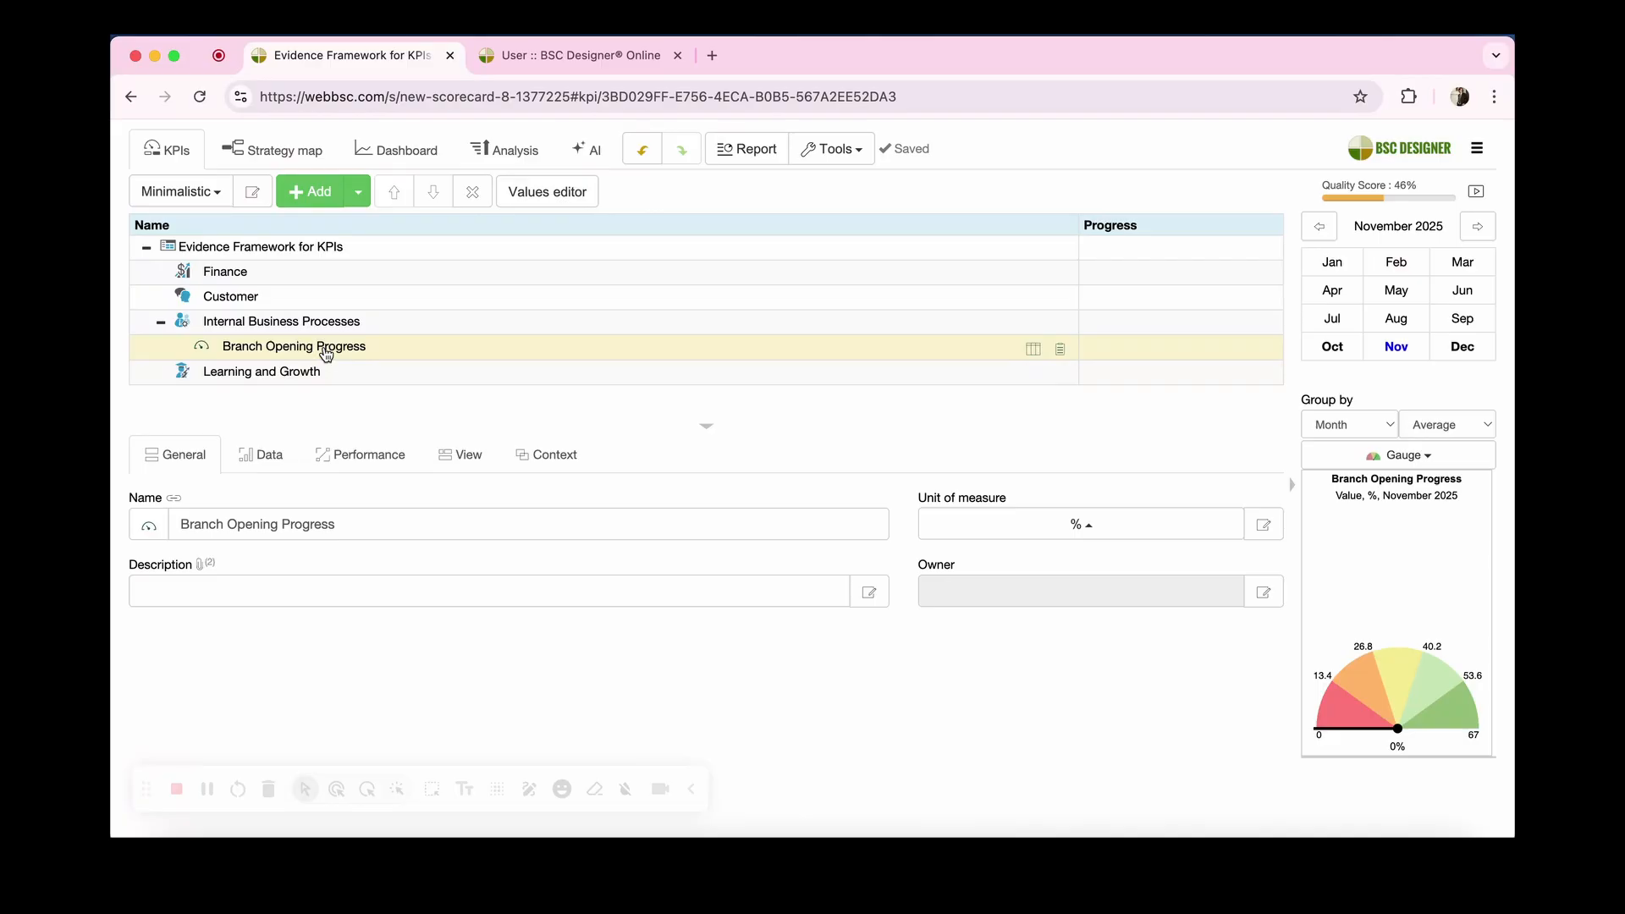
click(325, 193)
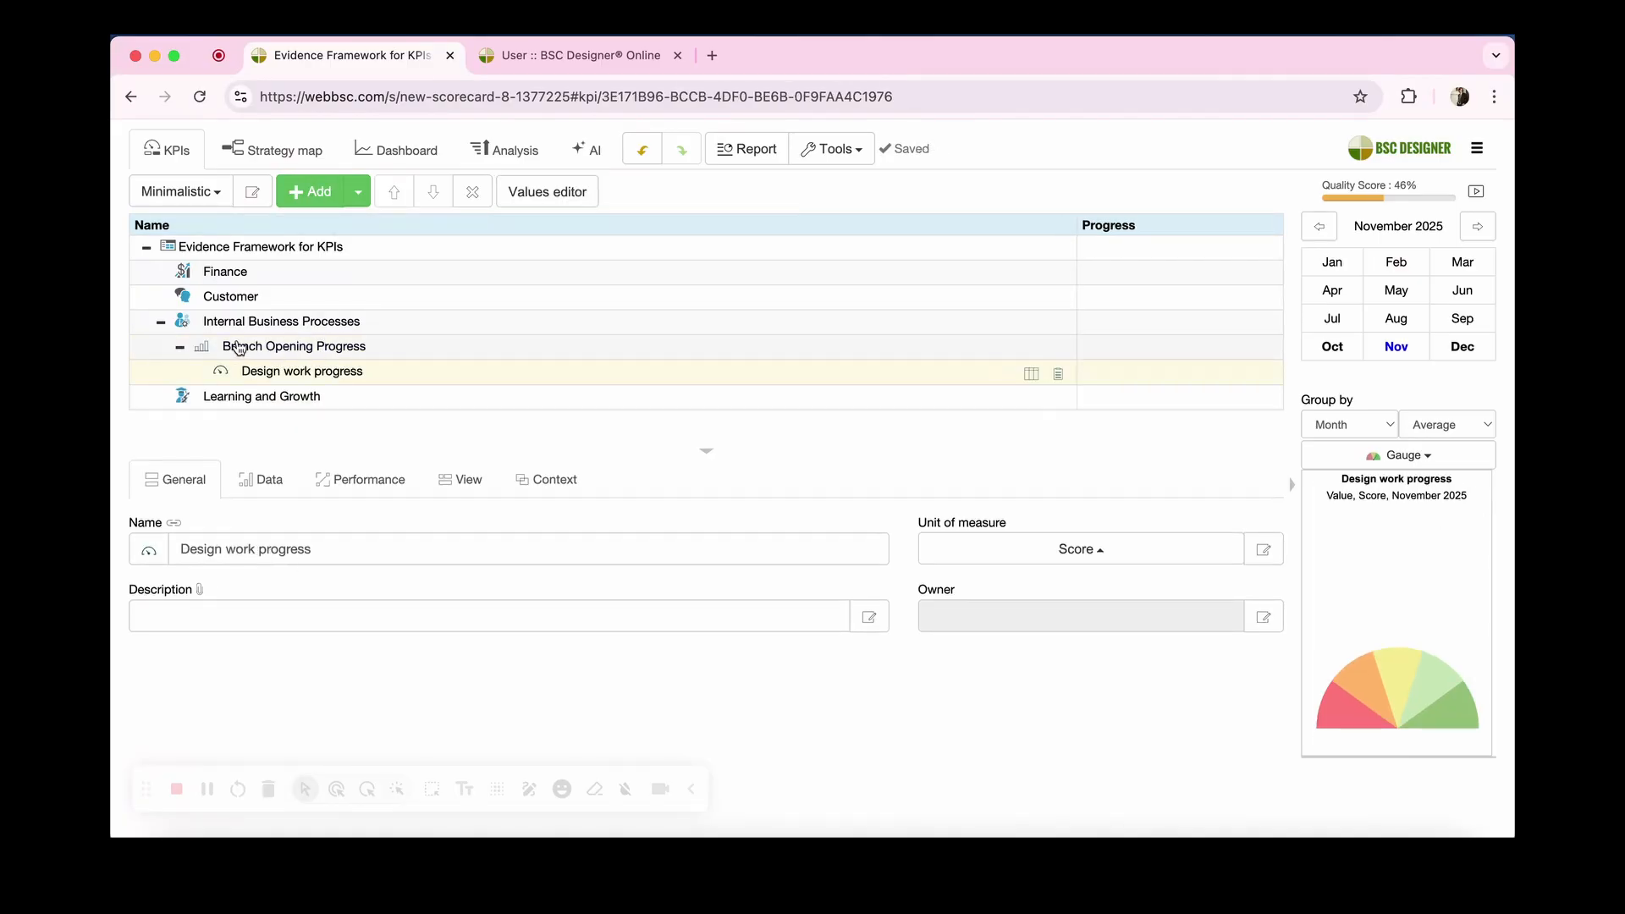
click(248, 344)
click(311, 200)
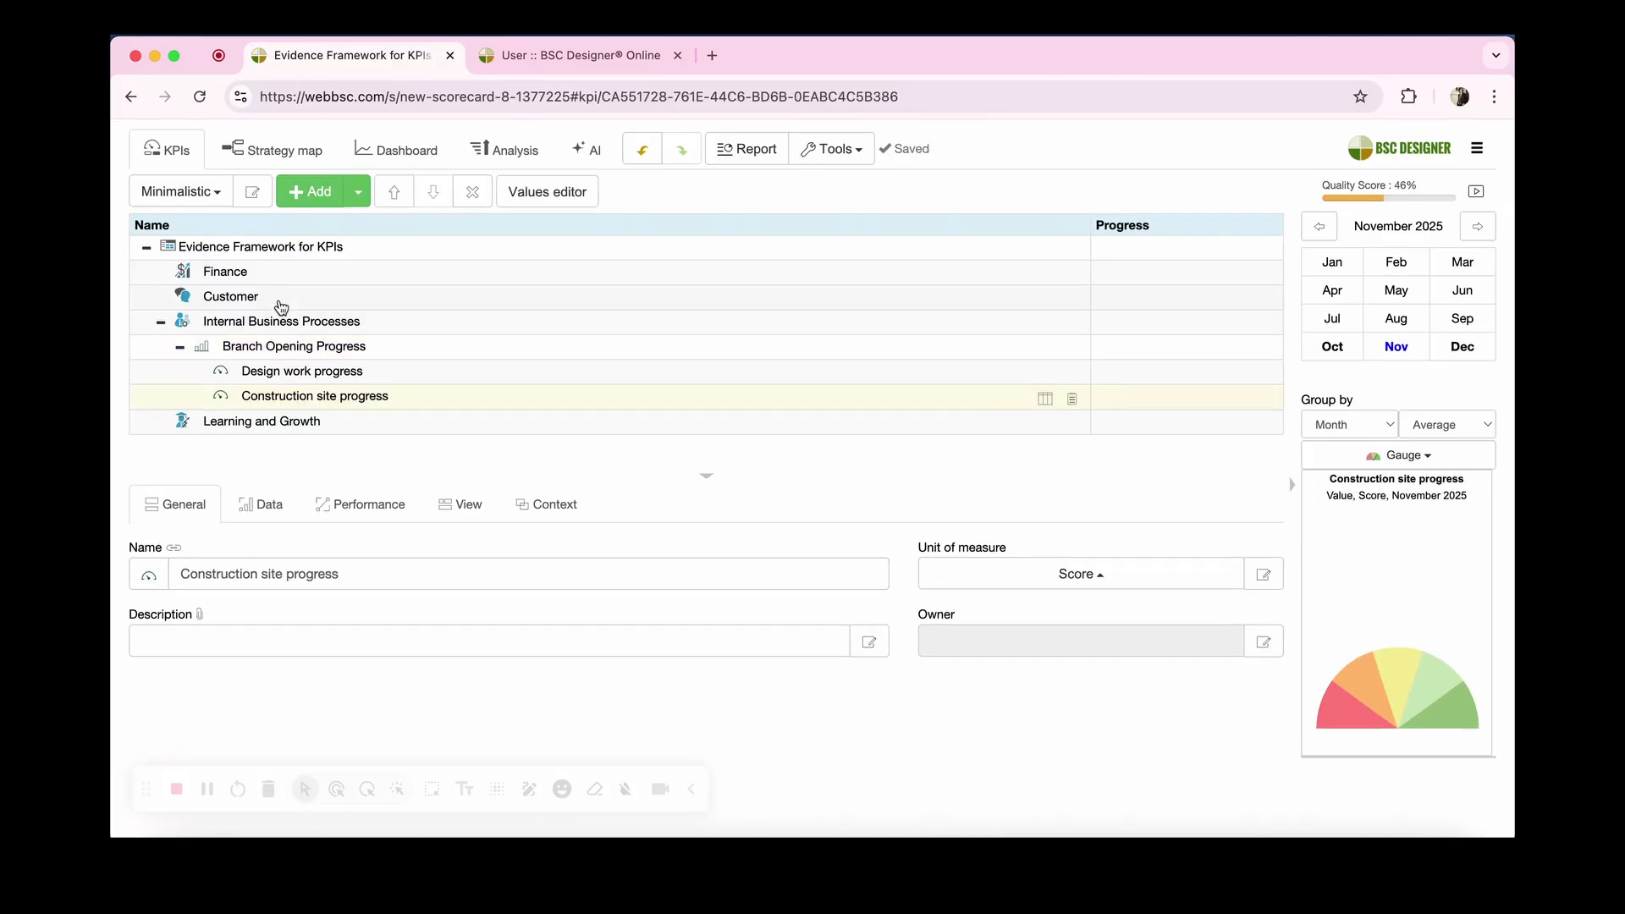
click(264, 347)
click(306, 194)
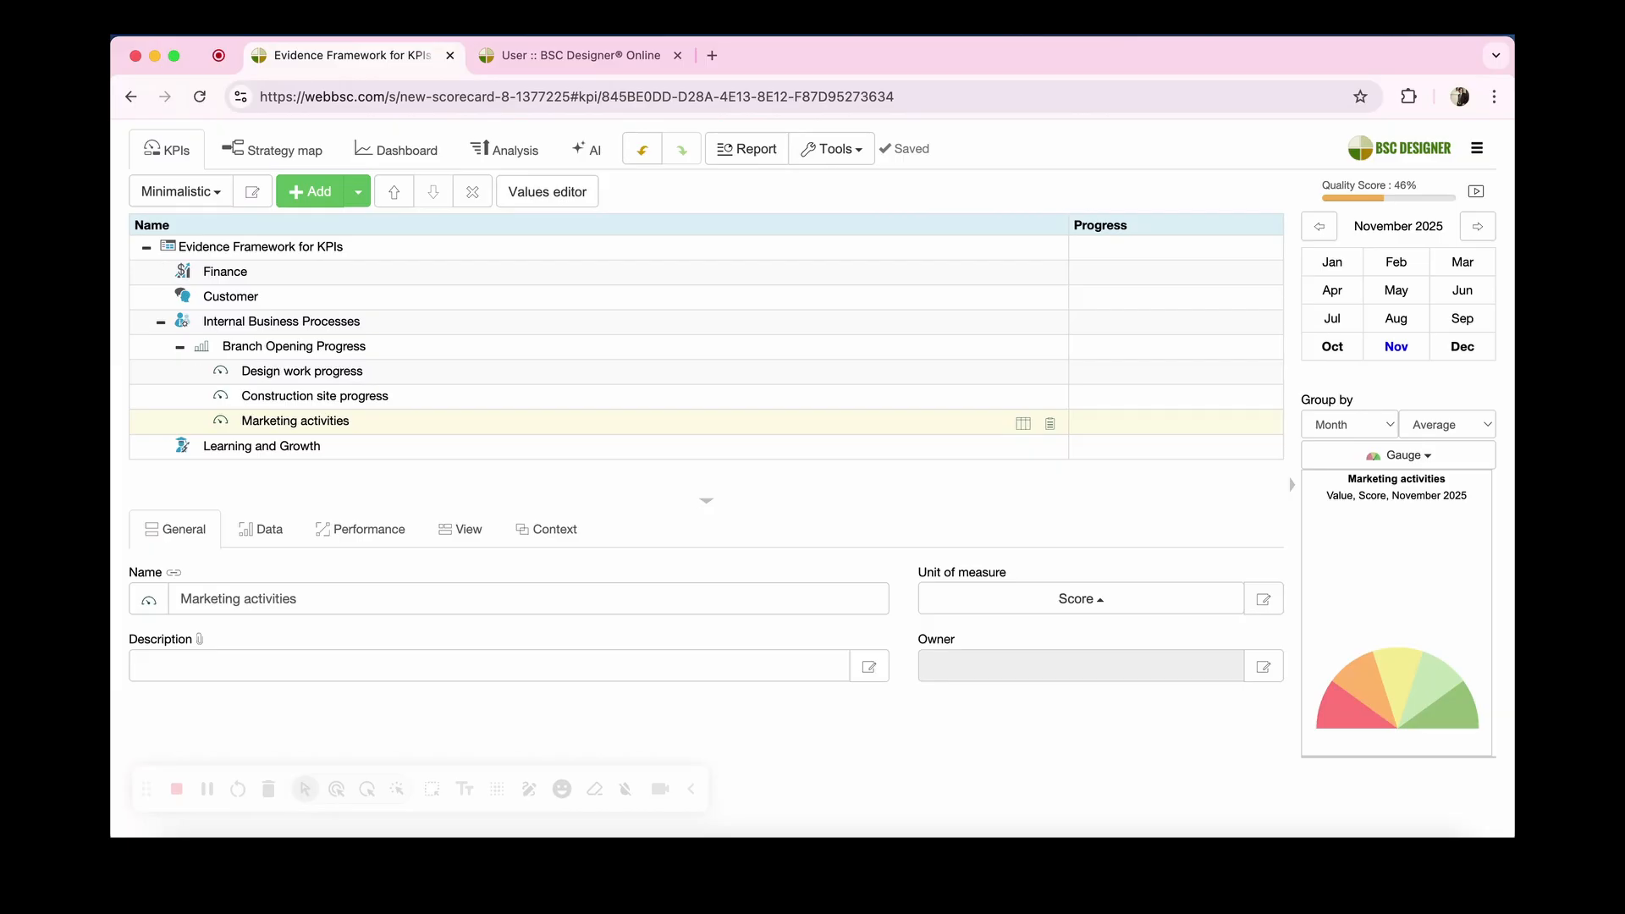
Step: Review the evidence requirements in the description of the parent Branch Opening Progress indicator
click(293, 346)
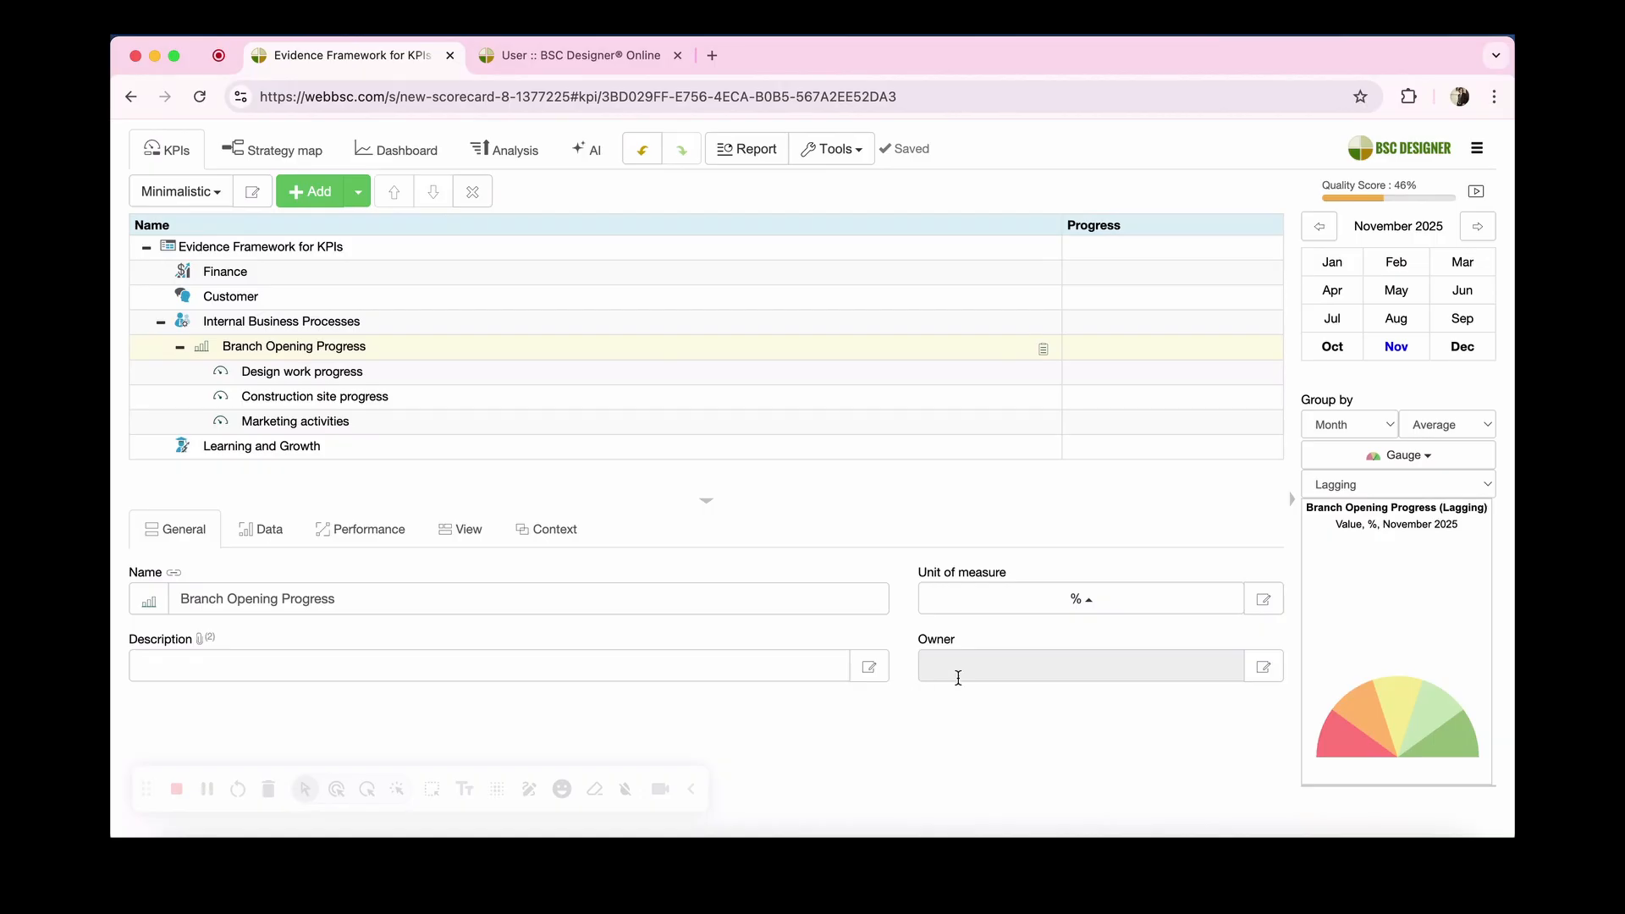
click(870, 666)
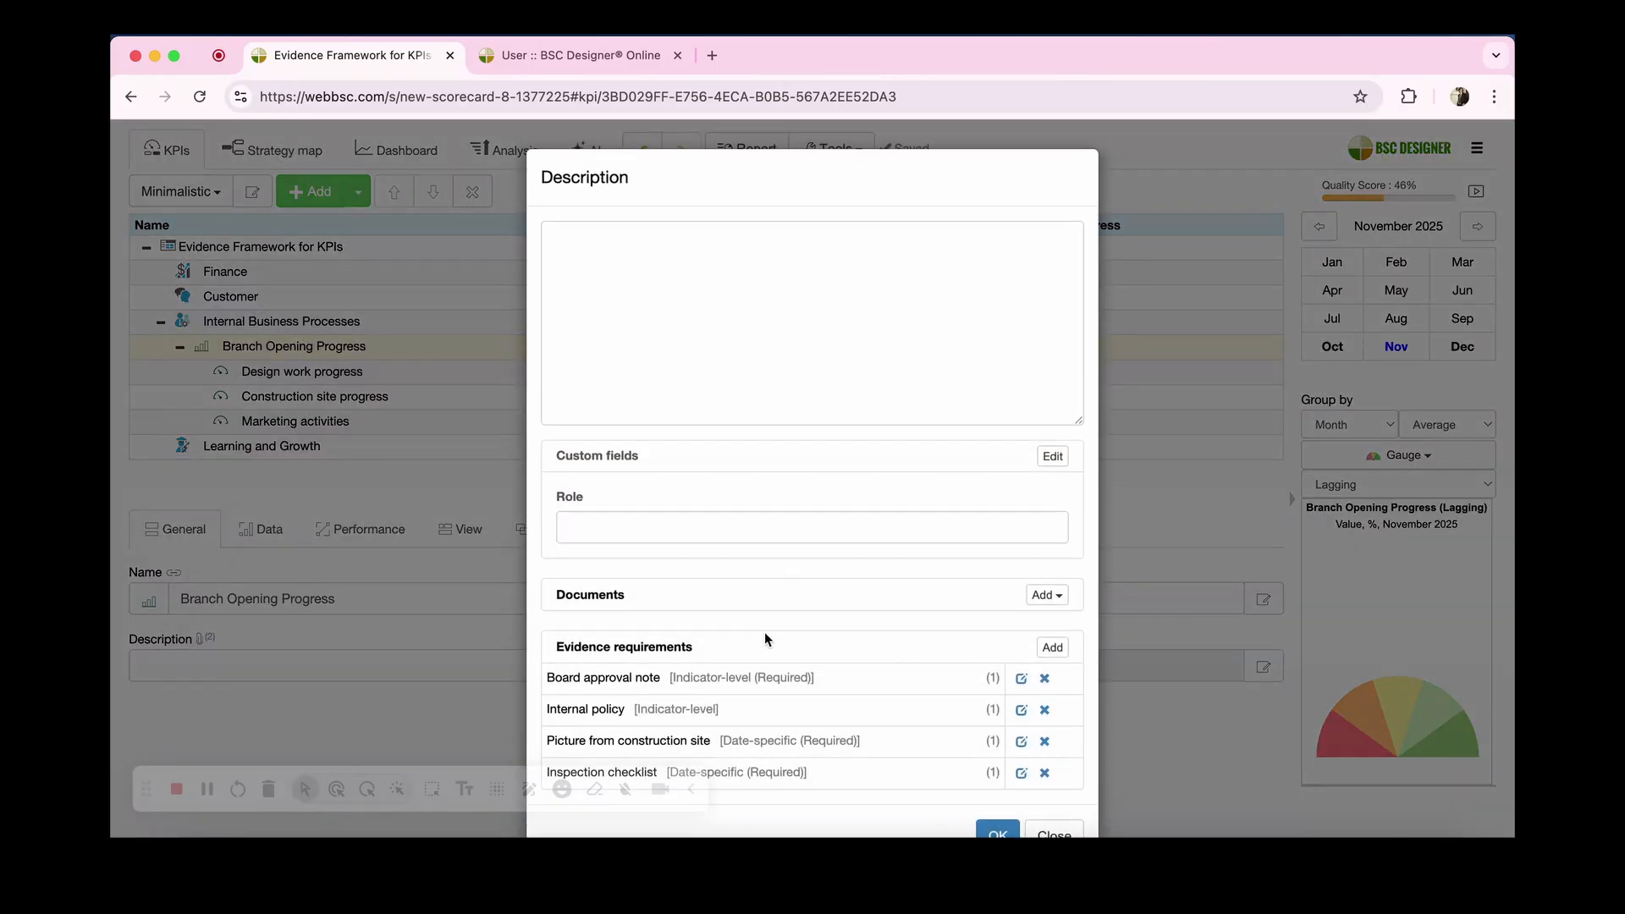
click(508, 648)
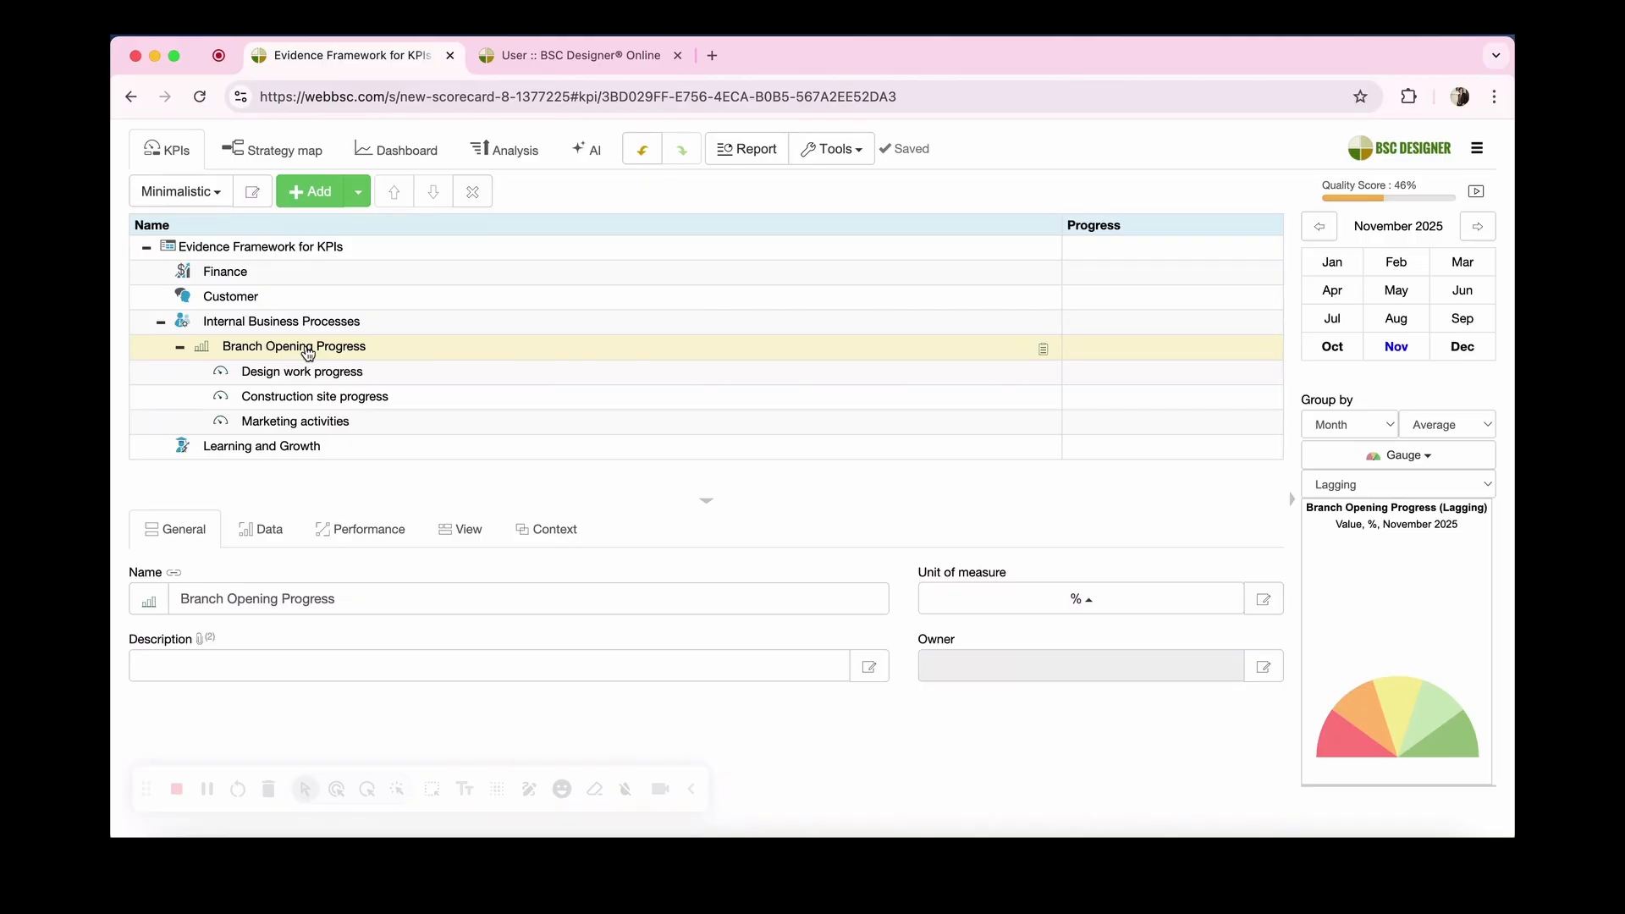
Step: Copy Branch Opening Progress and examine the paste options for Learning and Growth, including Paste & Keep Sync, without pasting
click(834, 149)
click(830, 372)
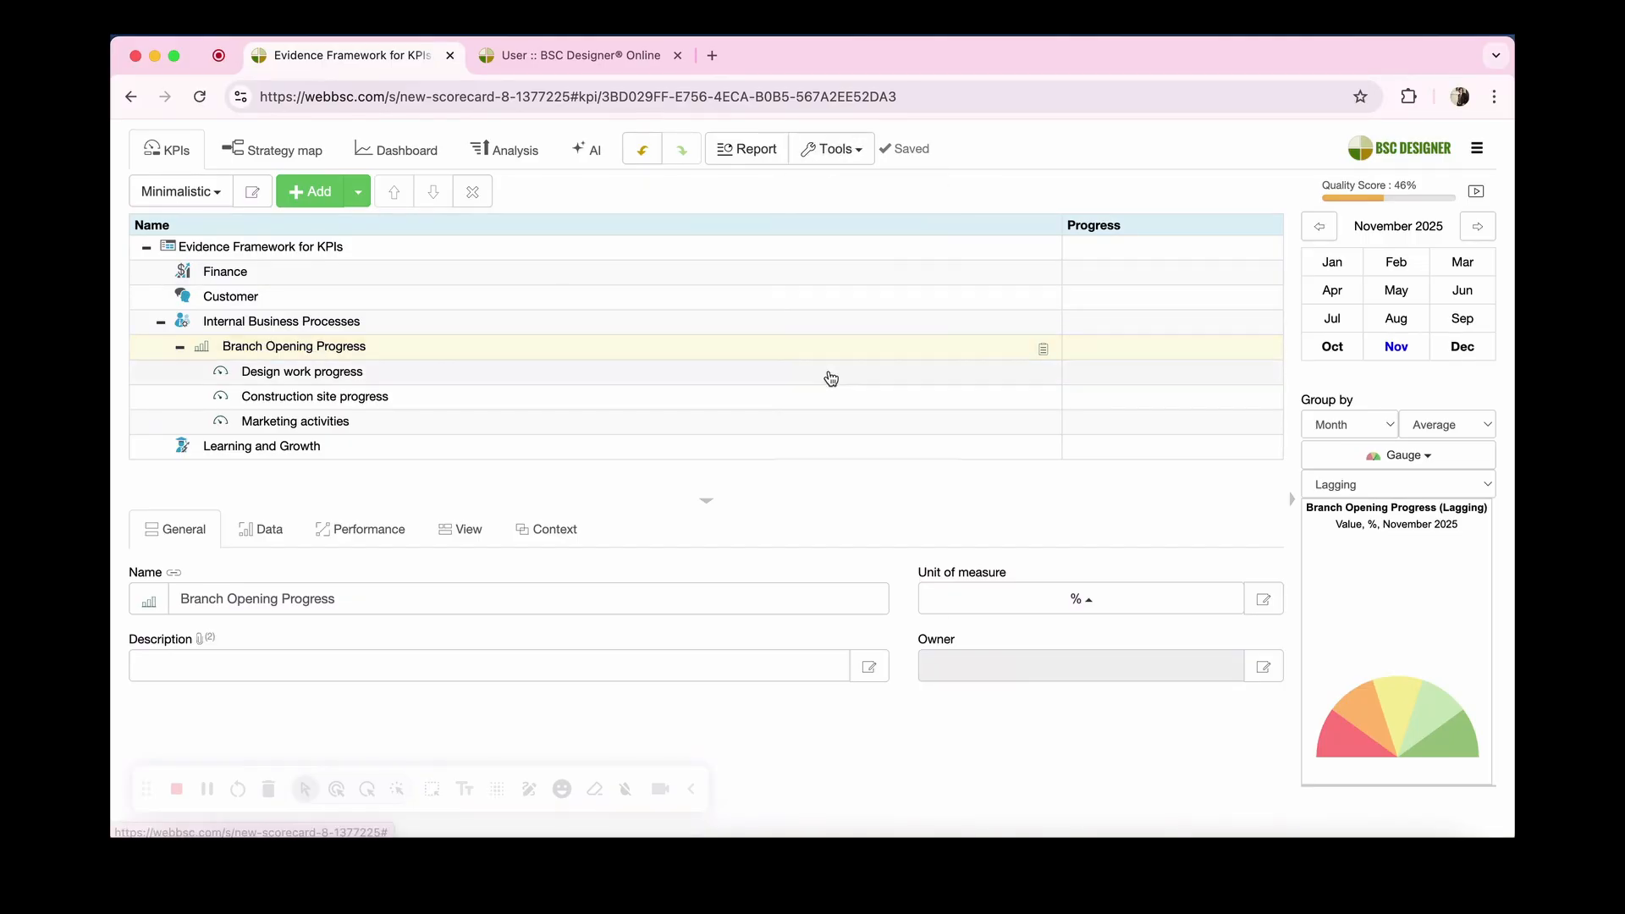
click(277, 450)
click(832, 149)
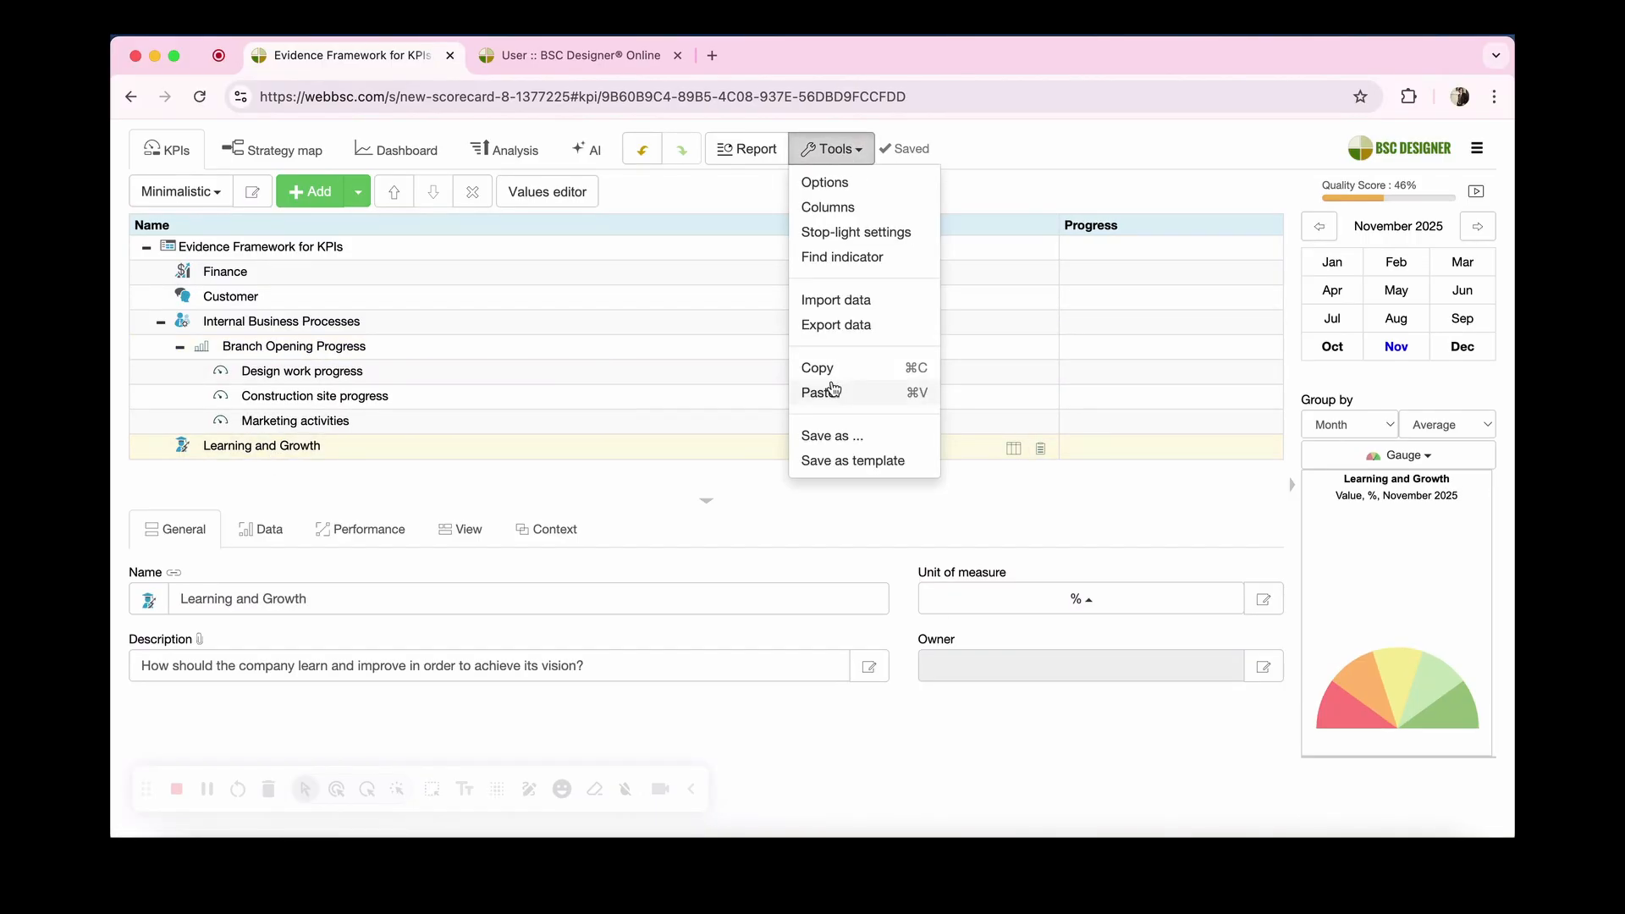
click(833, 391)
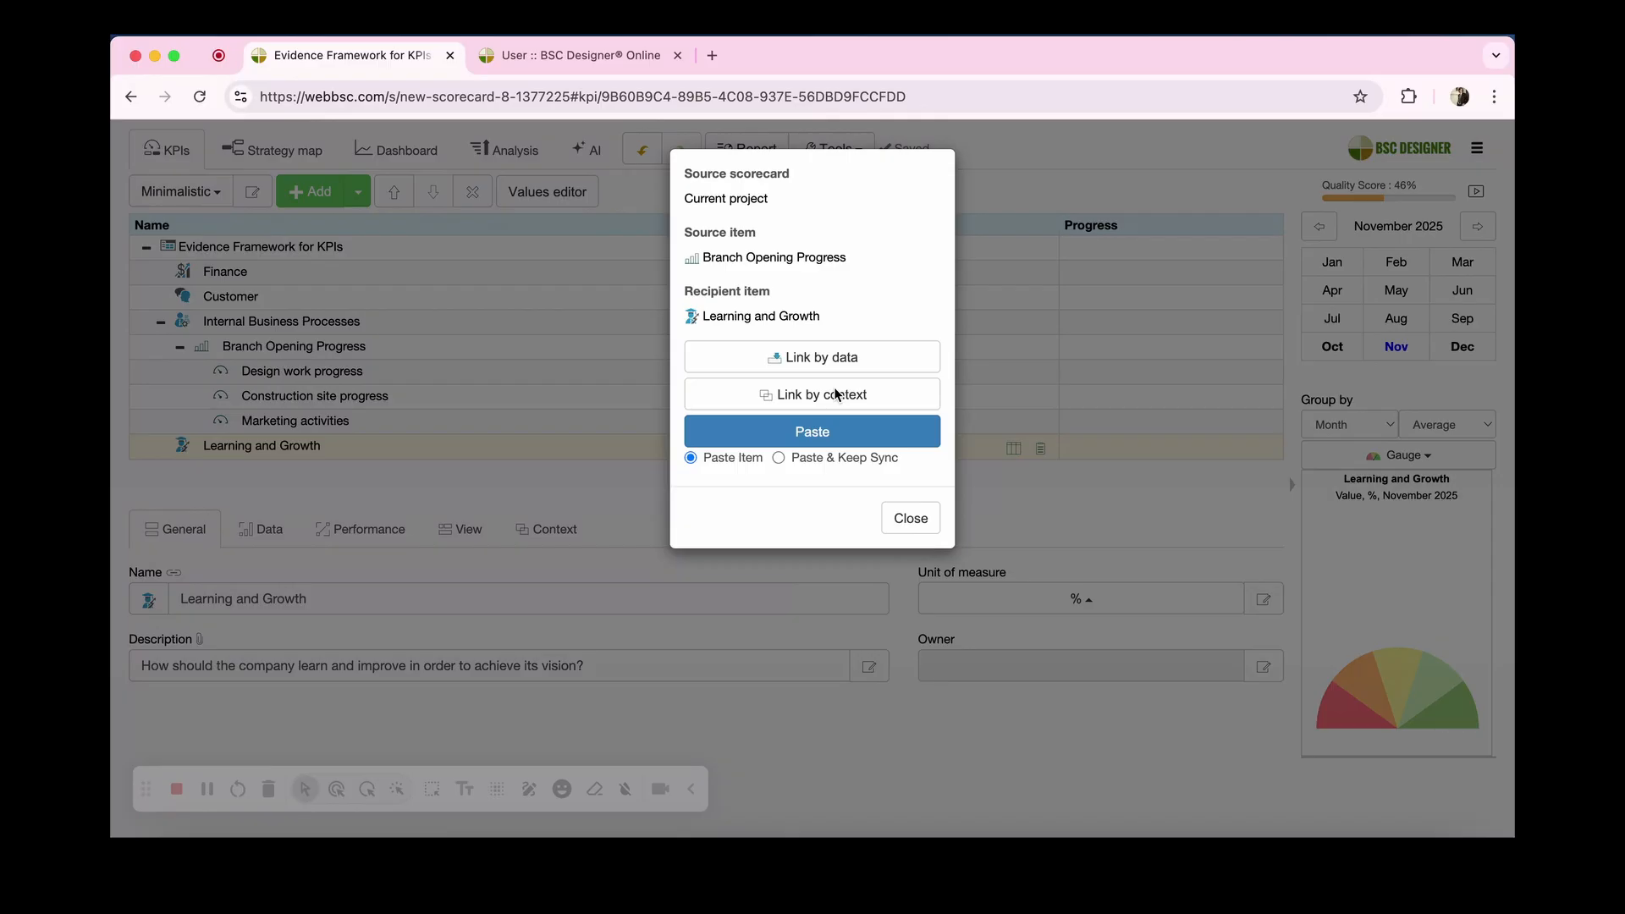
click(816, 462)
click(903, 530)
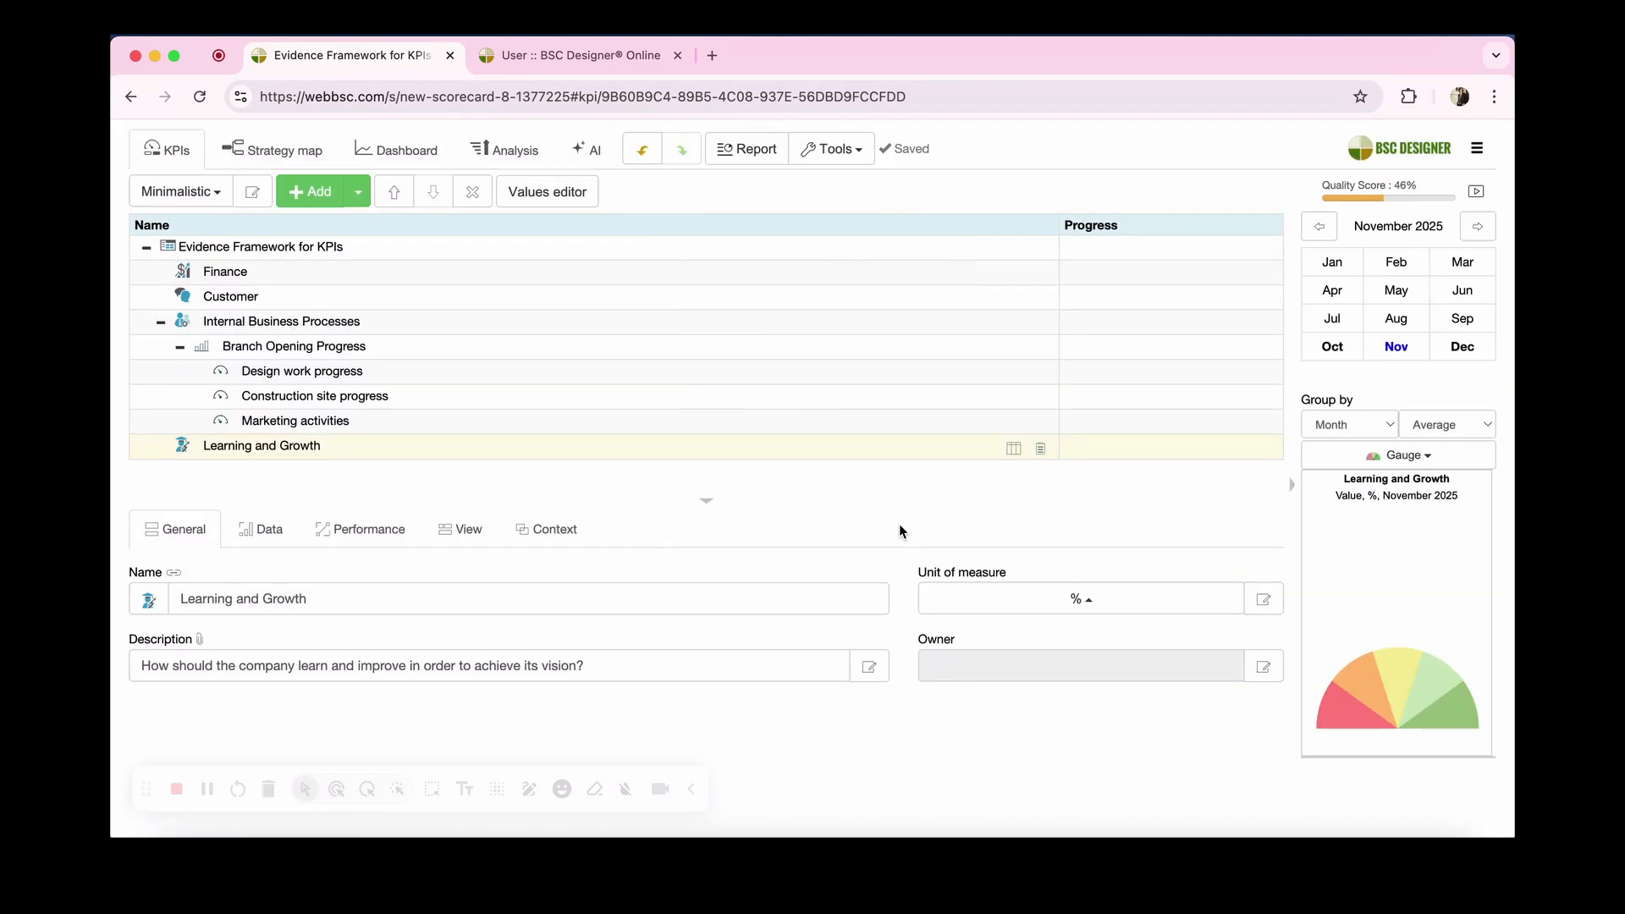